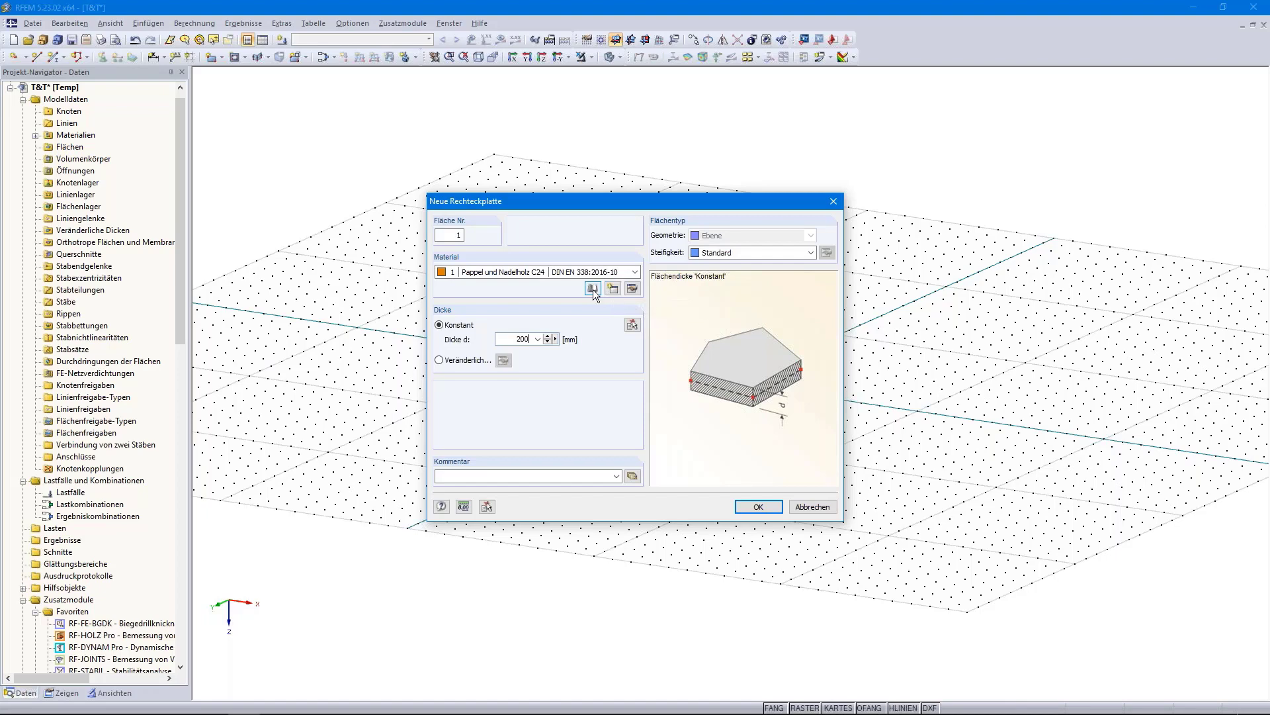
- Assign the softwood material Pappel und Nadelholz C22 (DIN EN 338:2016-10) from the material library to the new rectangular plate
click(592, 289)
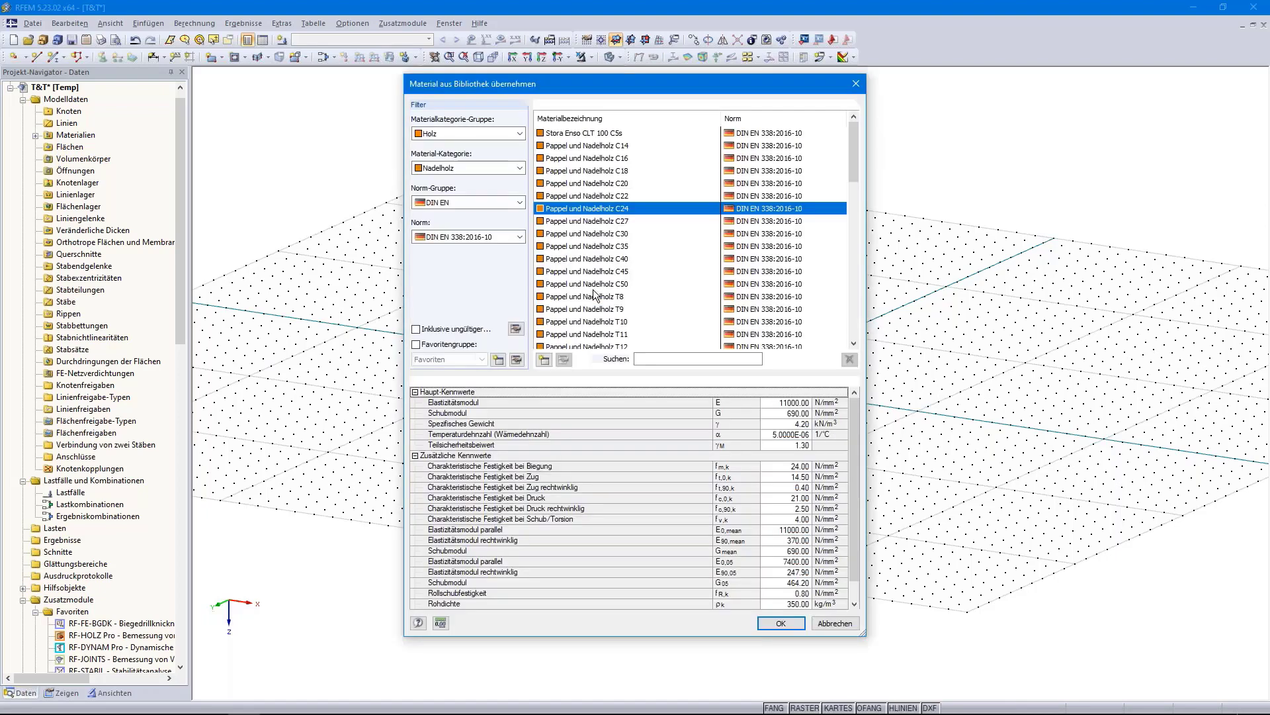
click(600, 197)
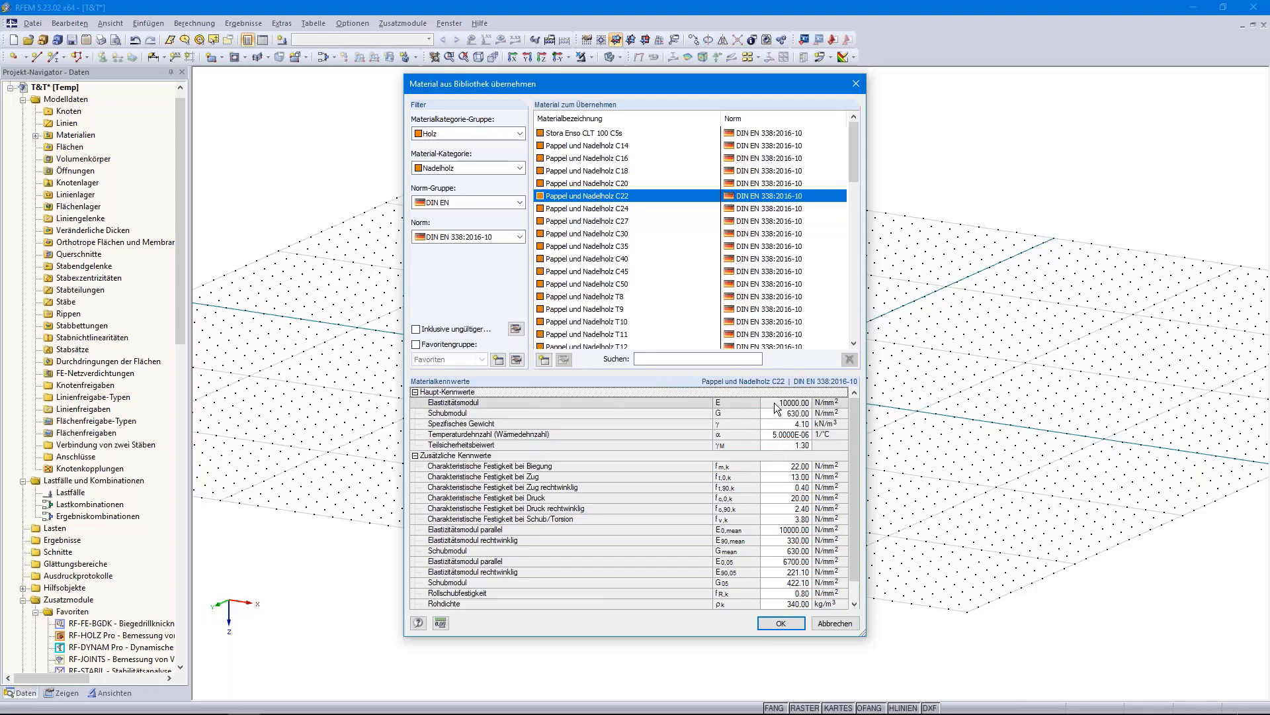
click(780, 623)
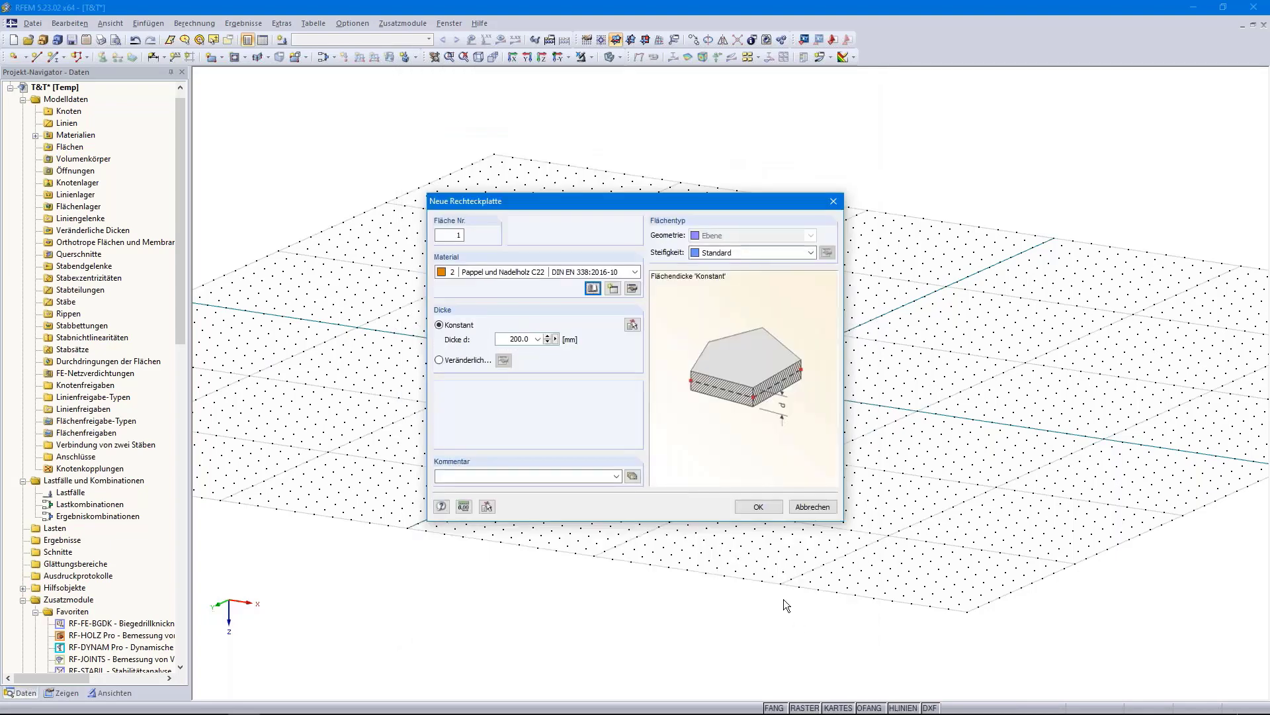
- Set the material model of the C22 timber to Orthotrop elastisch 2D and accept its orthotropic stiffness values
click(632, 289)
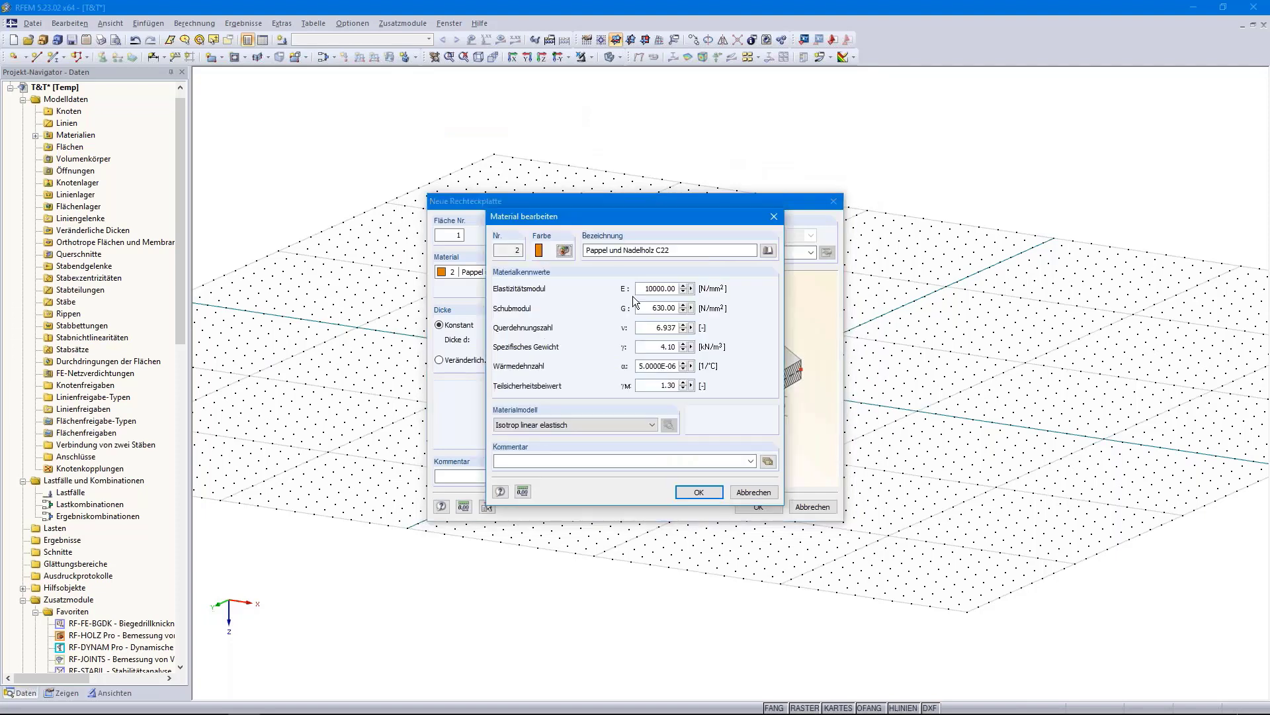
click(621, 425)
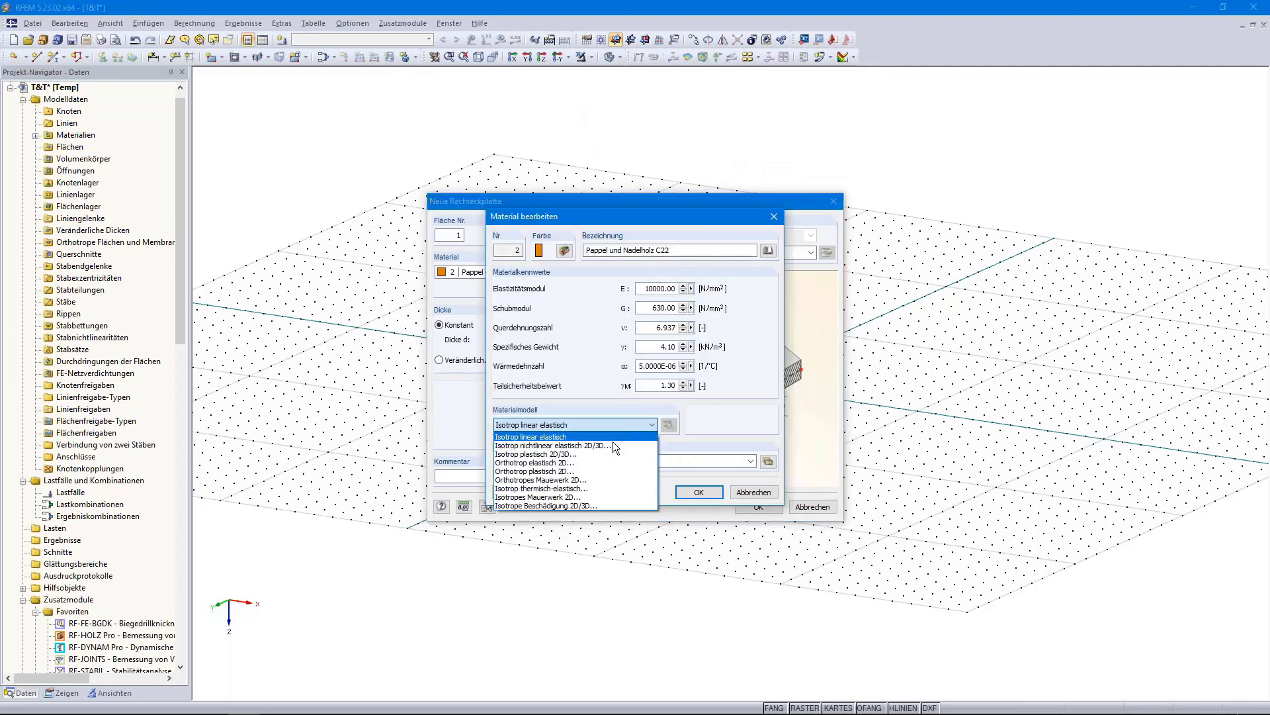
click(535, 463)
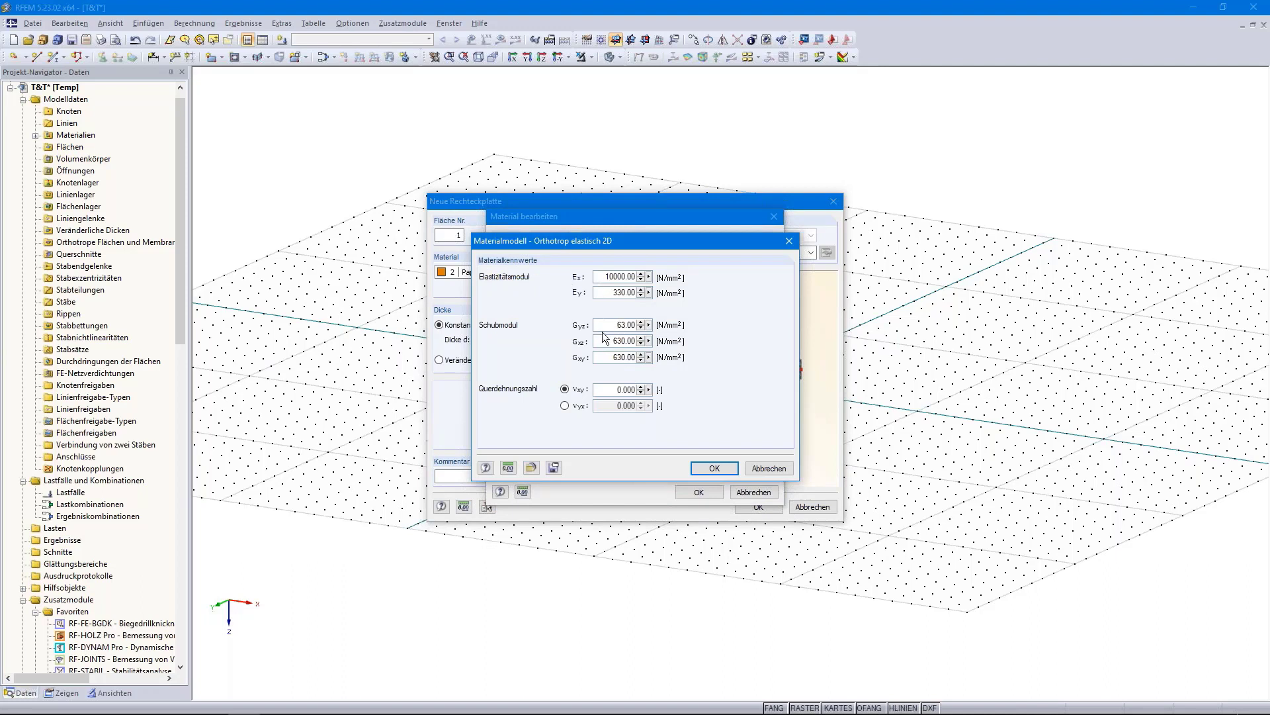
drag(602, 277, 659, 301)
click(625, 277)
click(719, 469)
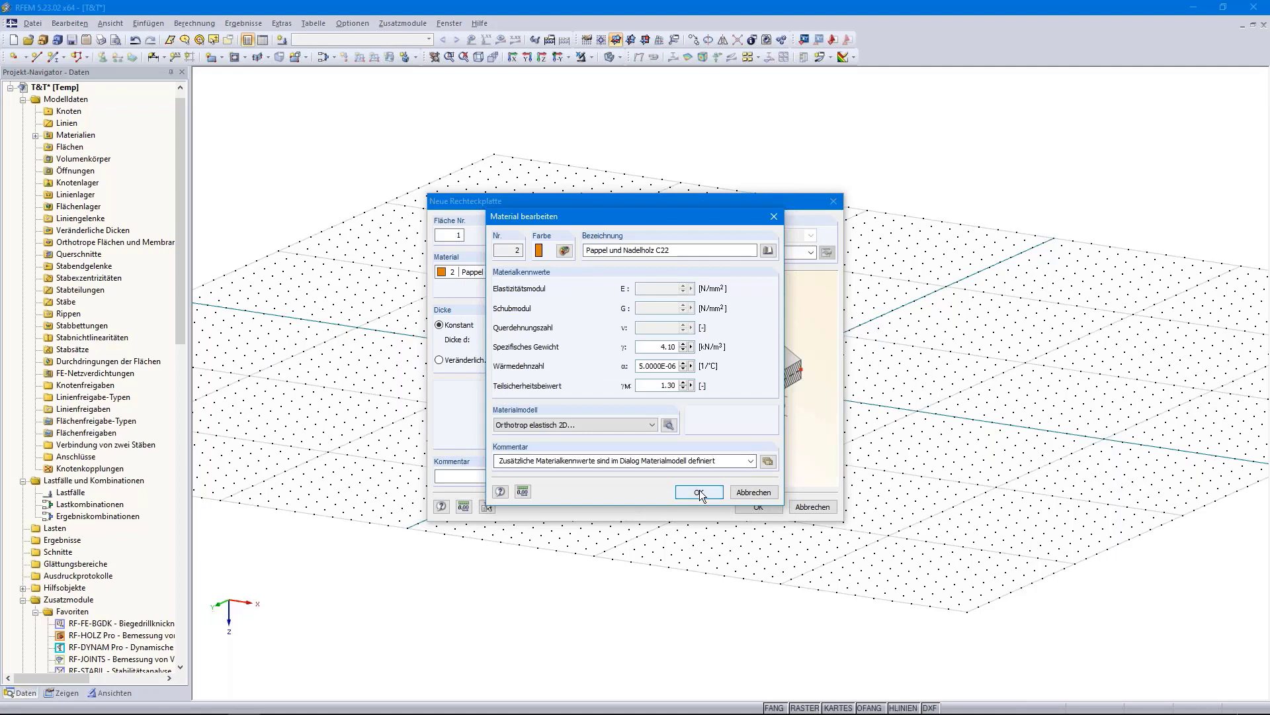
click(700, 489)
- Place the rectangular plate from the origin to the opposite corner at X 8 m, Y 12 m
click(744, 506)
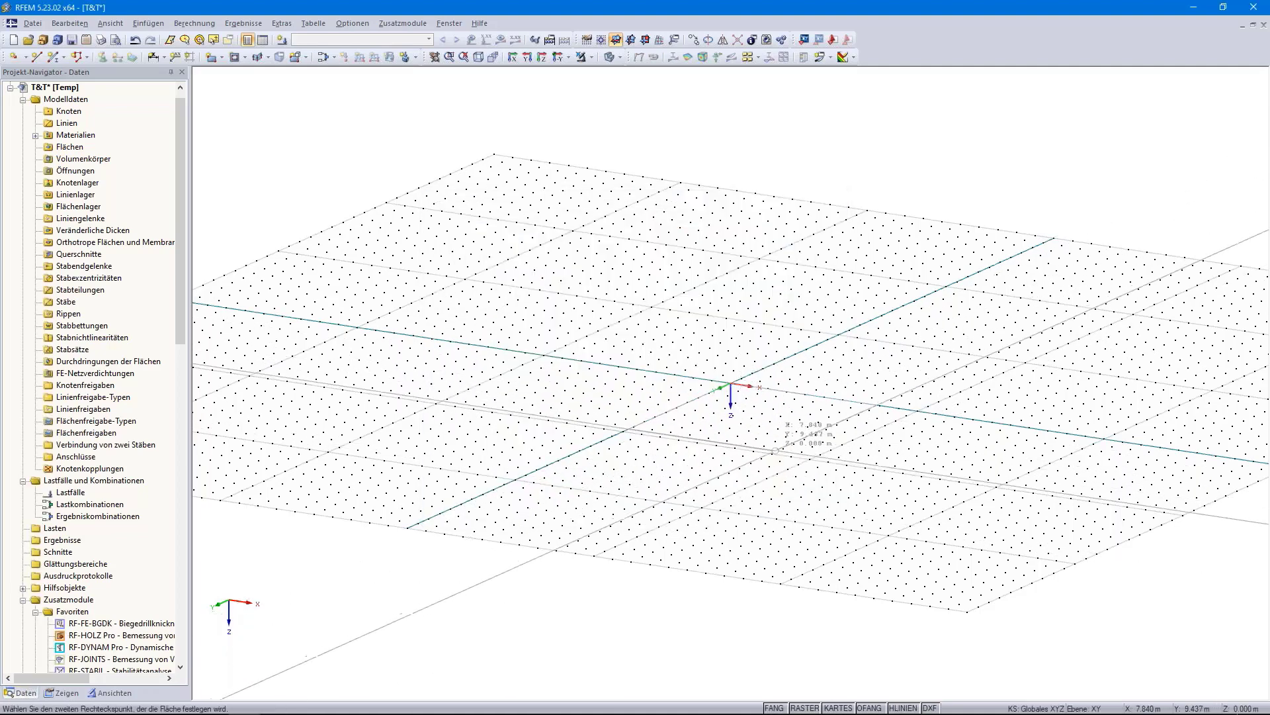
ctrl+middle_drag(737, 436, 801, 599)
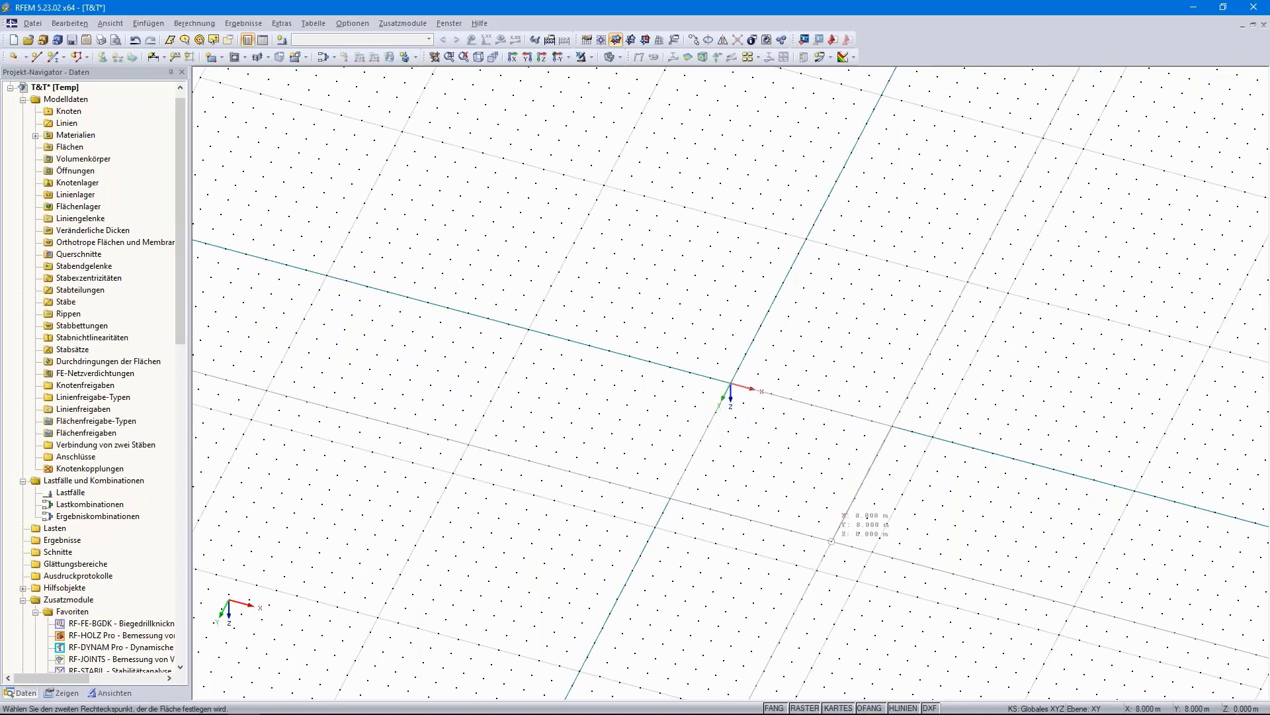
click(800, 598)
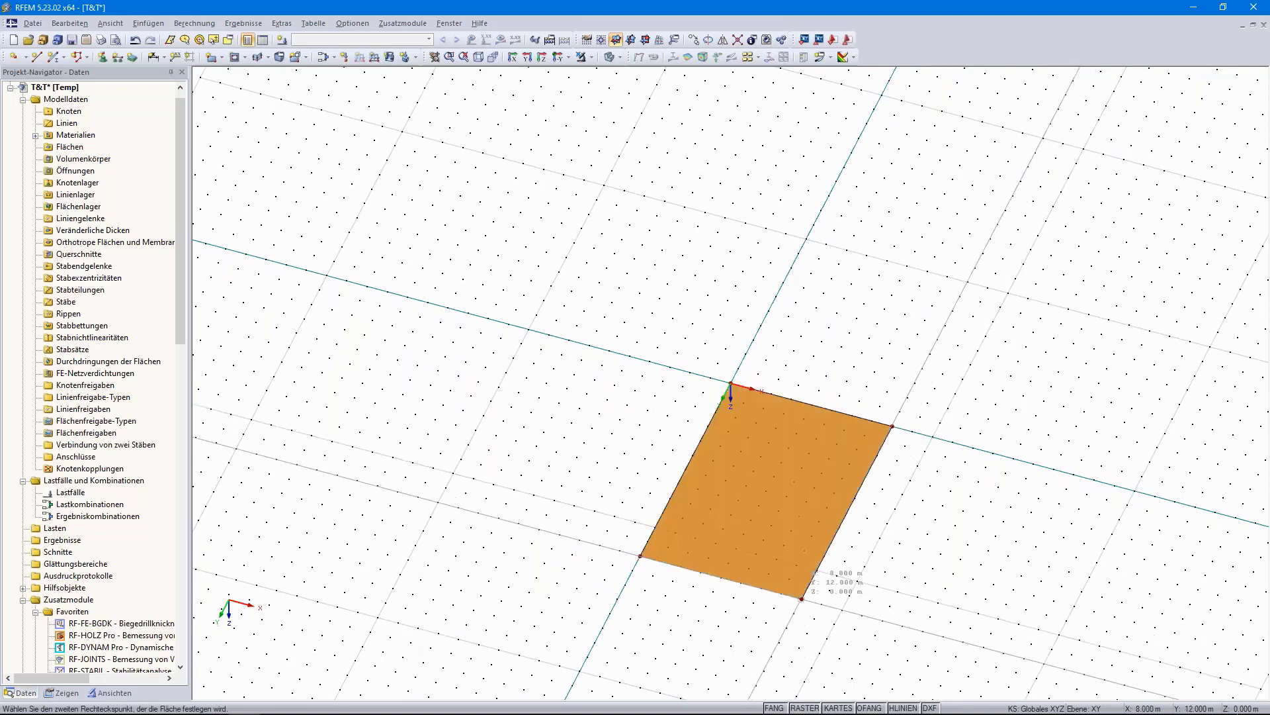
key(Escape)
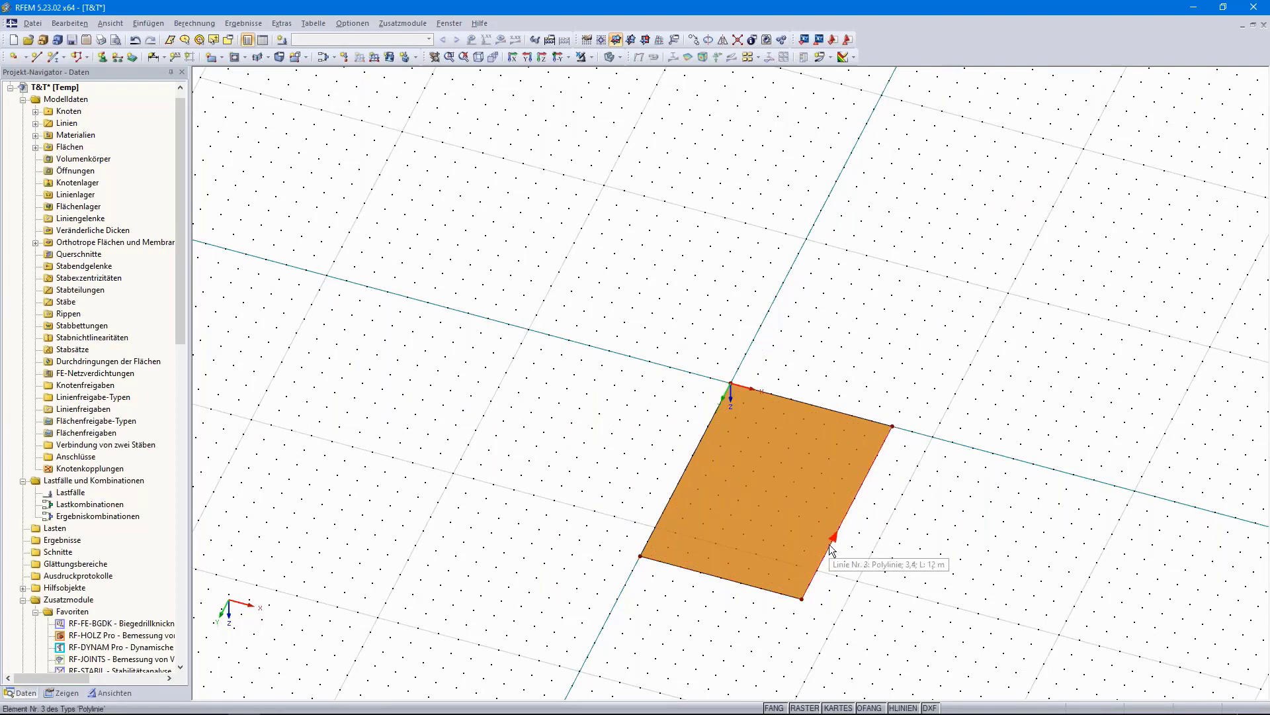
- Copy the timber surface once with a displacement of -0.15 m in the Z direction
ctrl+middle_drag(893, 525, 721, 371)
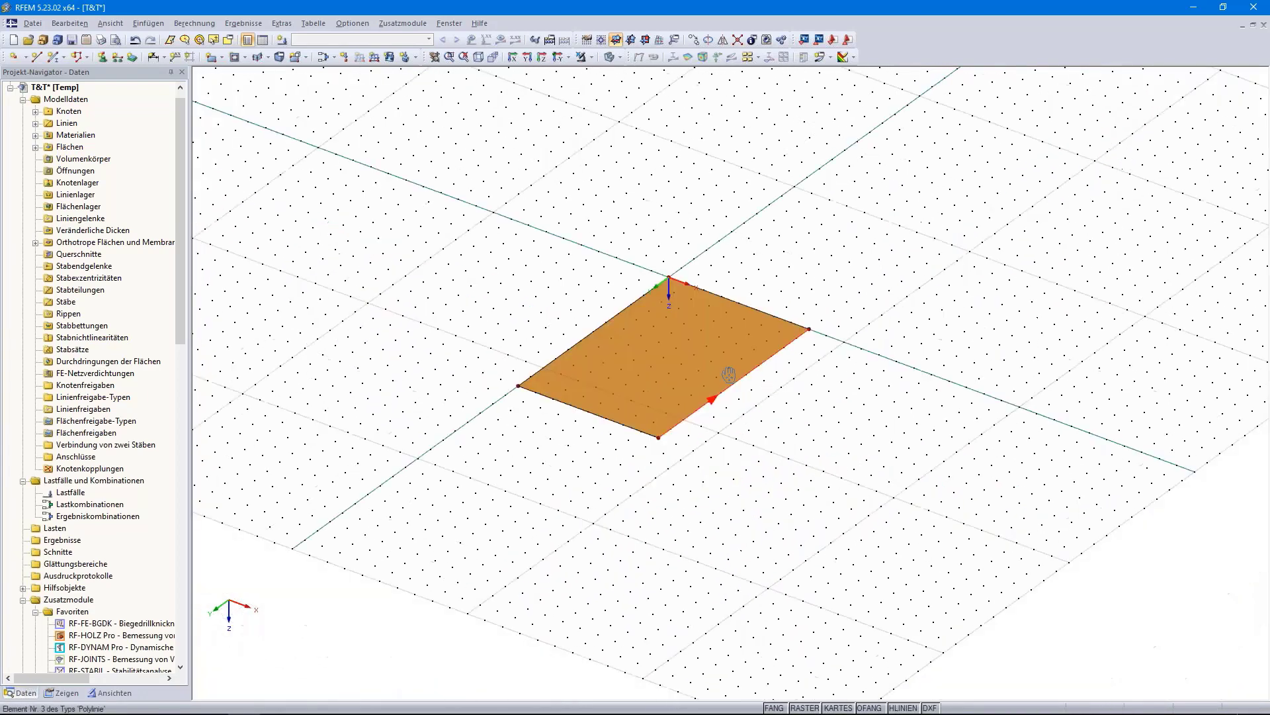
scroll(680, 391, up, 5)
middle_drag(825, 449, 839, 481)
scroll(839, 480, down, 1)
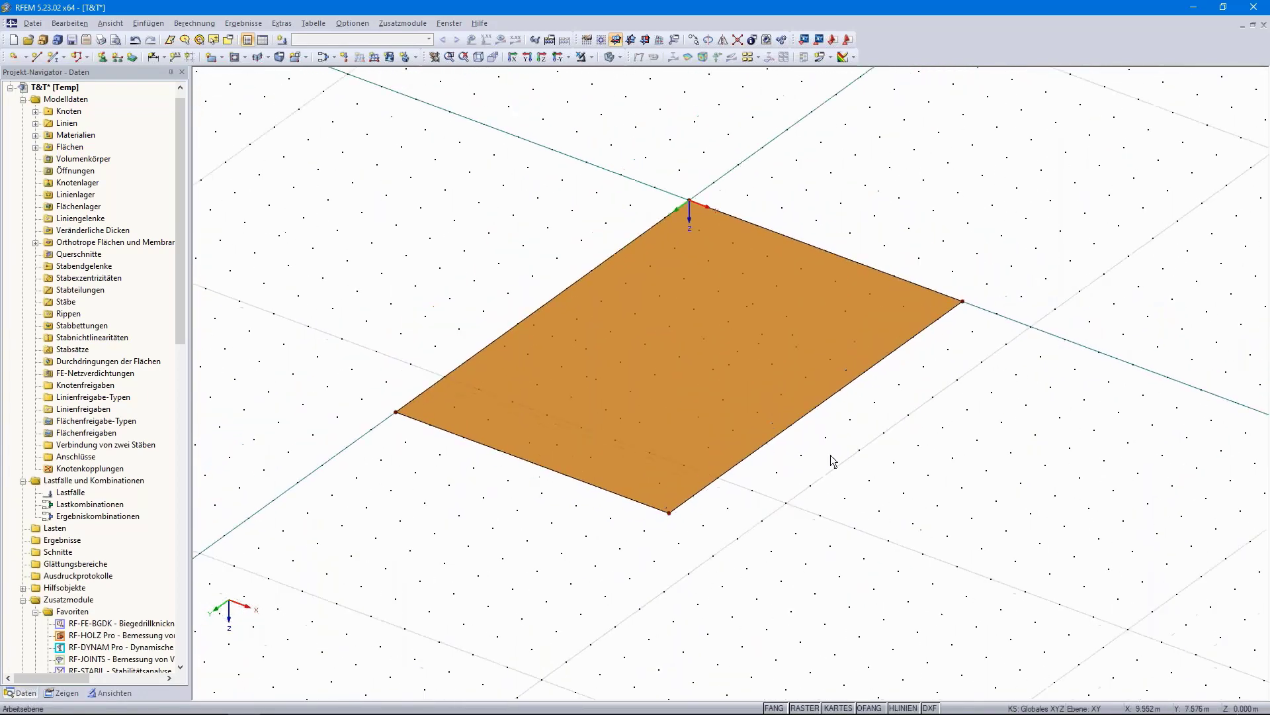
click(718, 396)
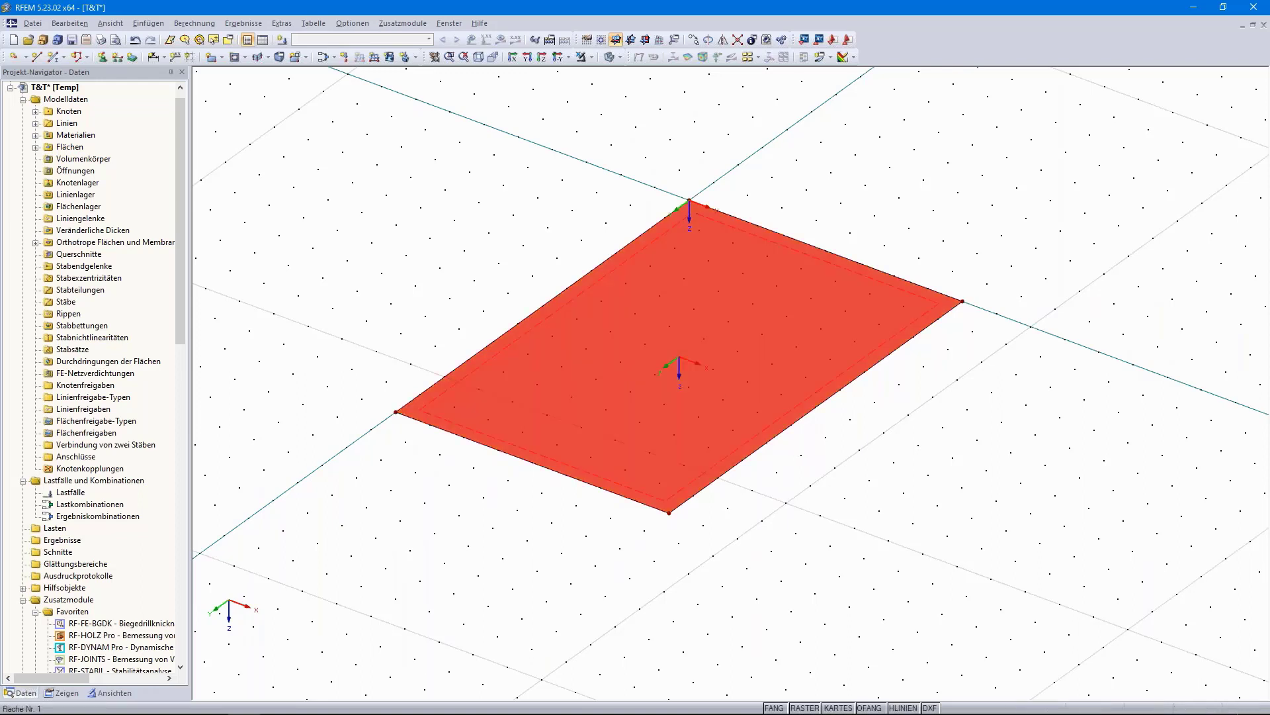
right_click(715, 393)
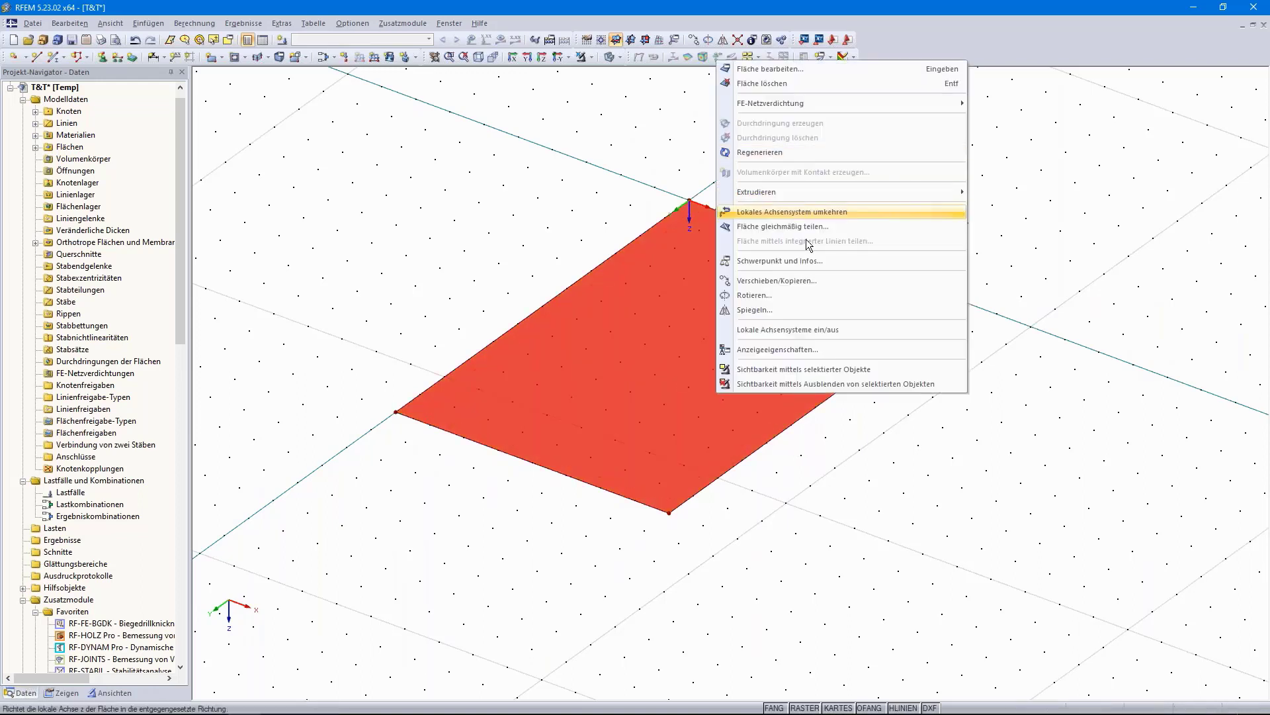
click(797, 281)
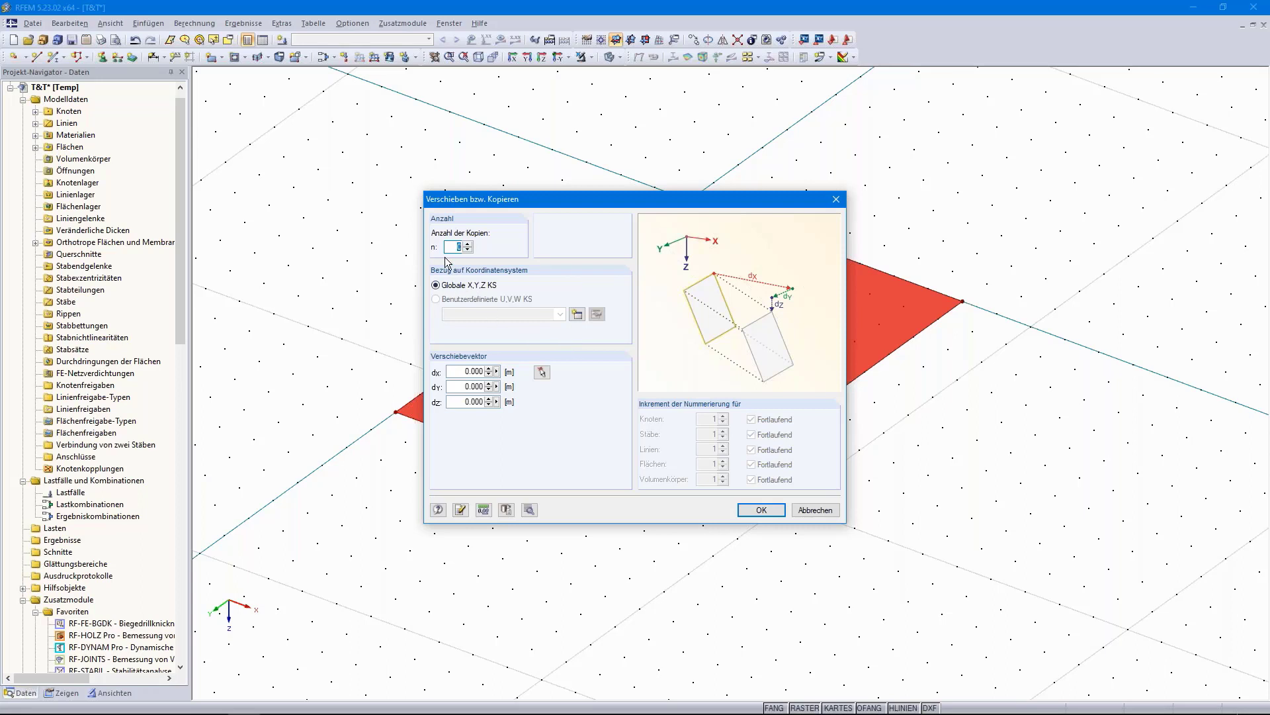
text(1)
double_click(473, 401)
text(-0.15)
click(761, 509)
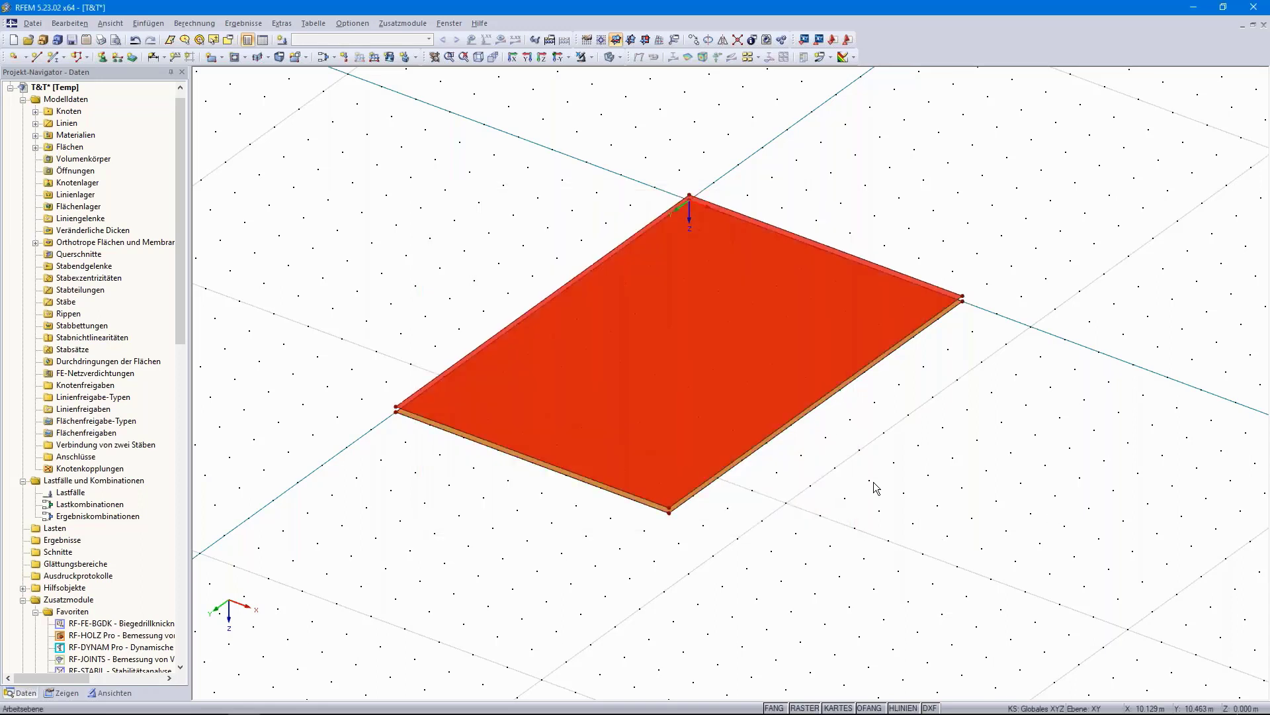
- Create a new material Beton C20/25 from the DIN EN concrete library and assign it to the copied upper surface
double_click(751, 333)
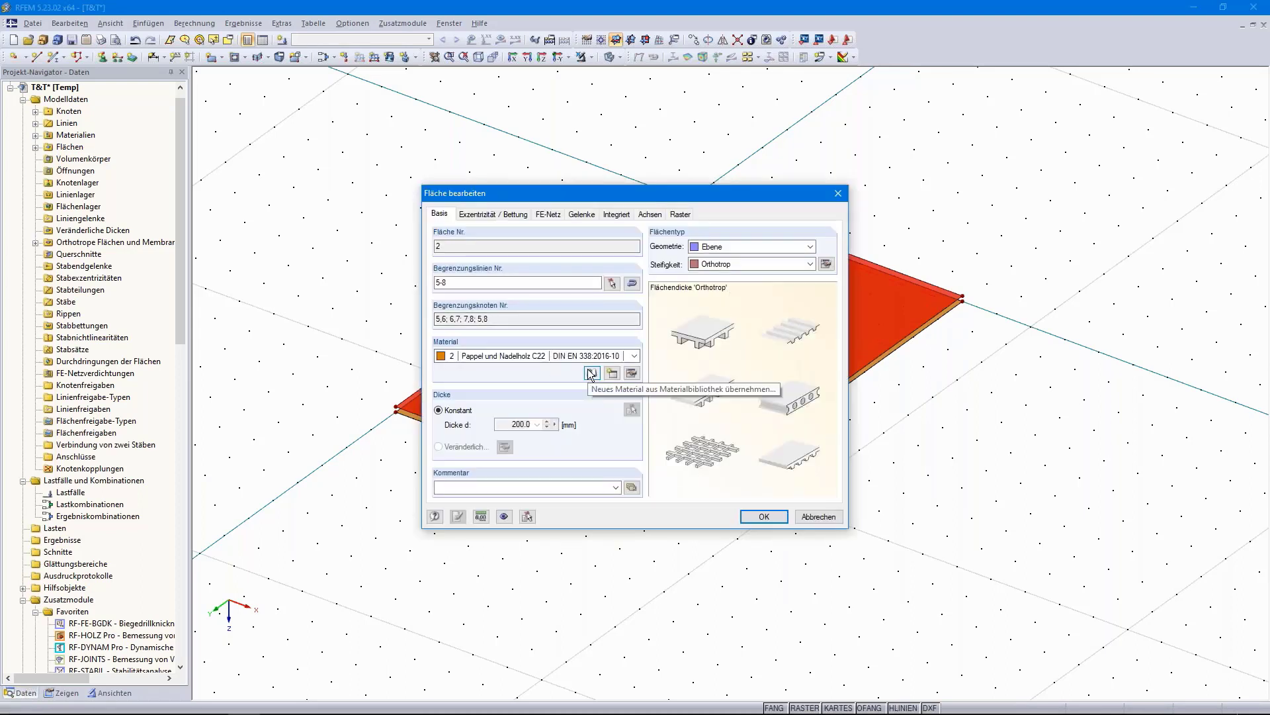
click(612, 372)
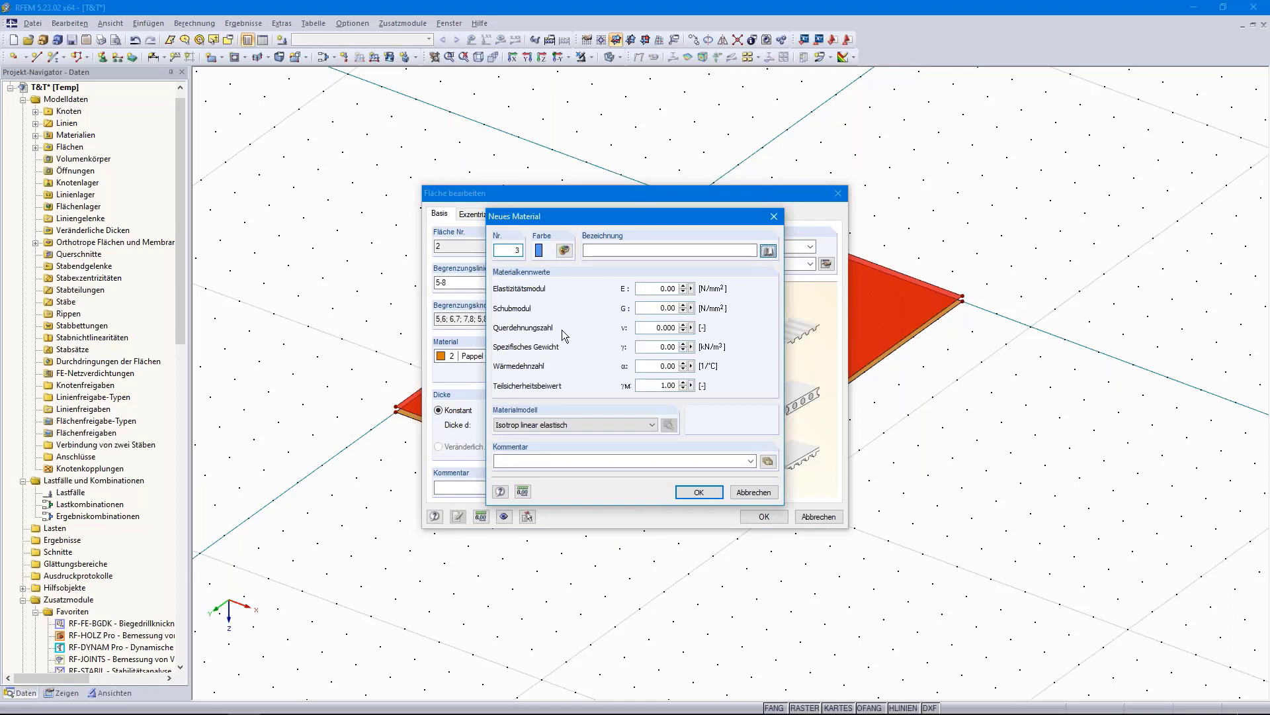
click(466, 134)
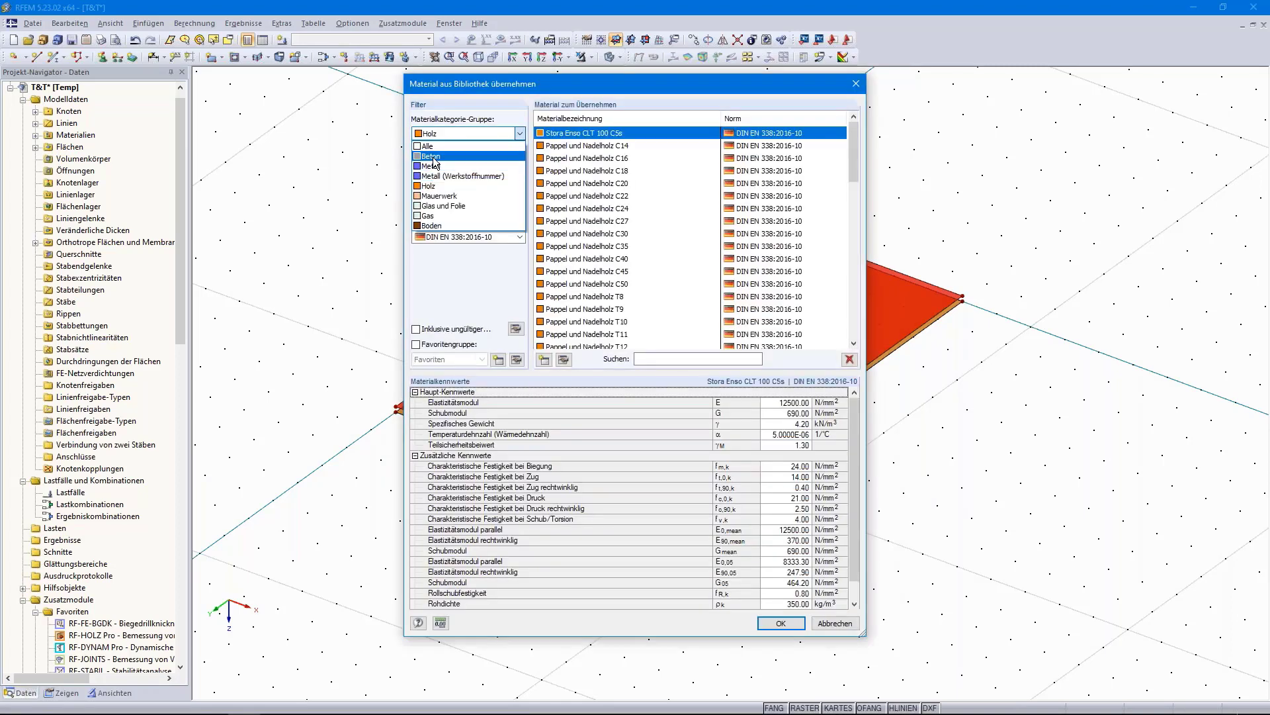
click(433, 157)
click(437, 170)
click(431, 191)
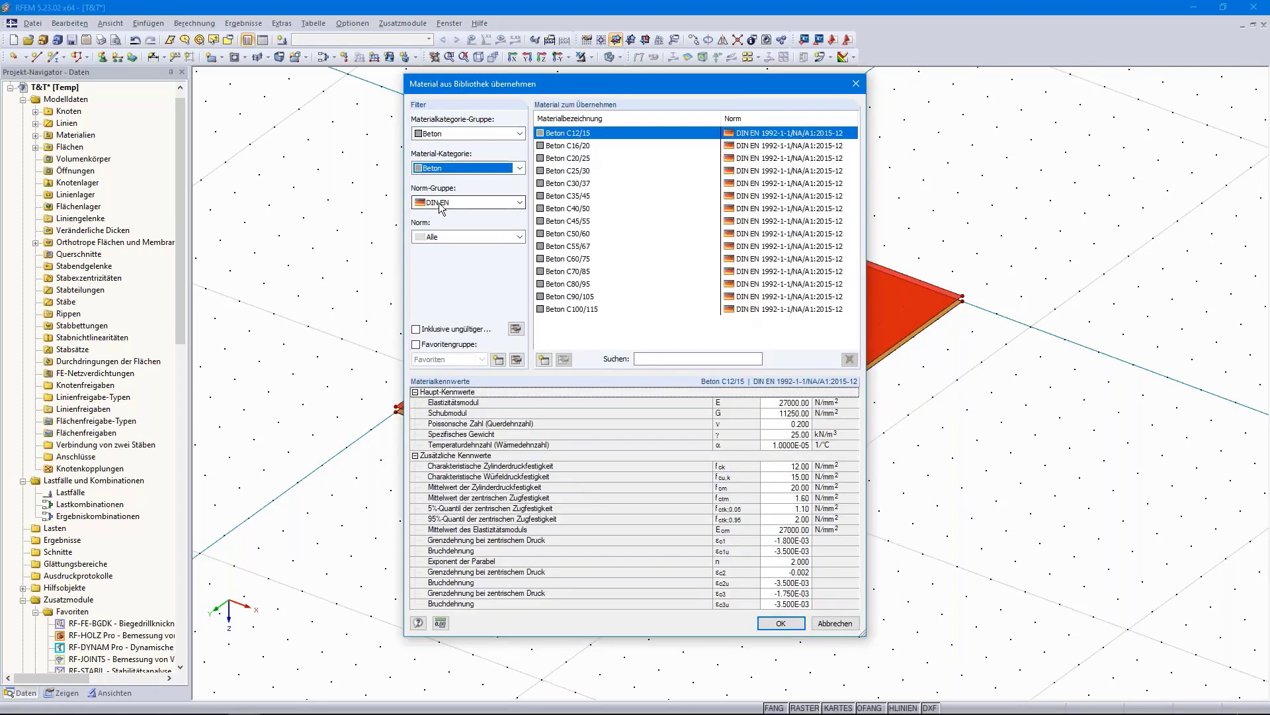
click(573, 159)
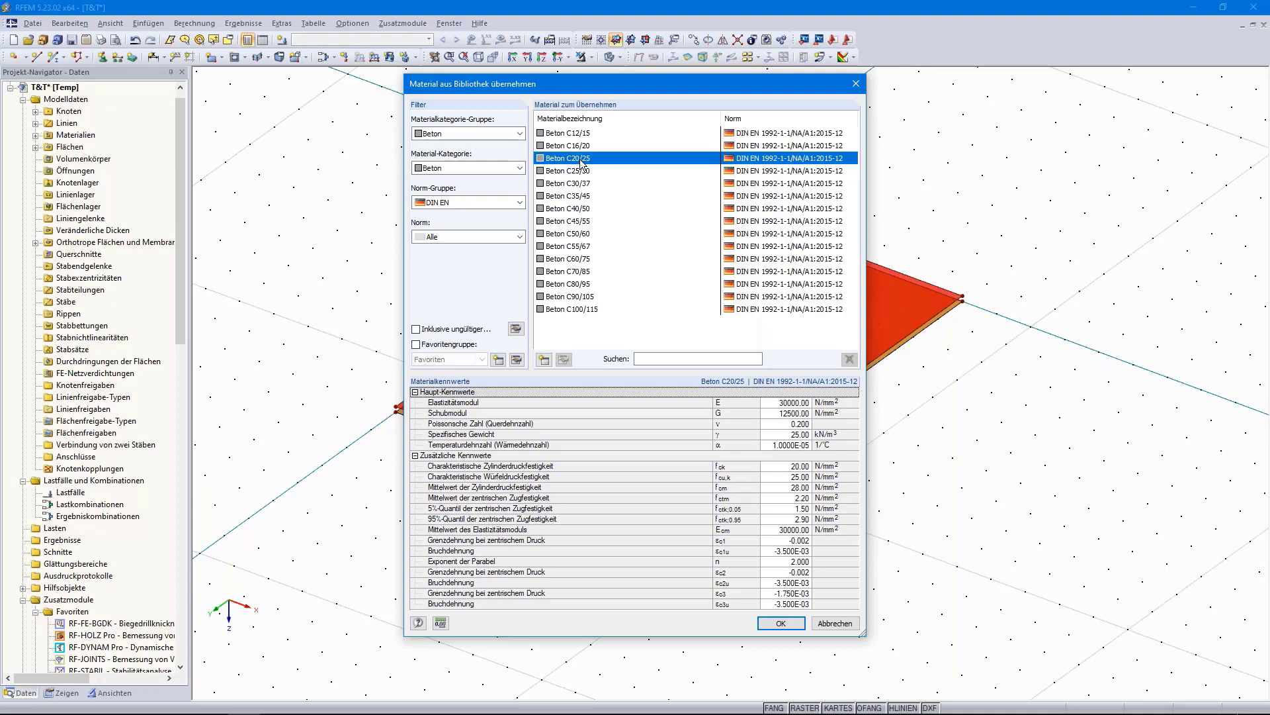
click(780, 623)
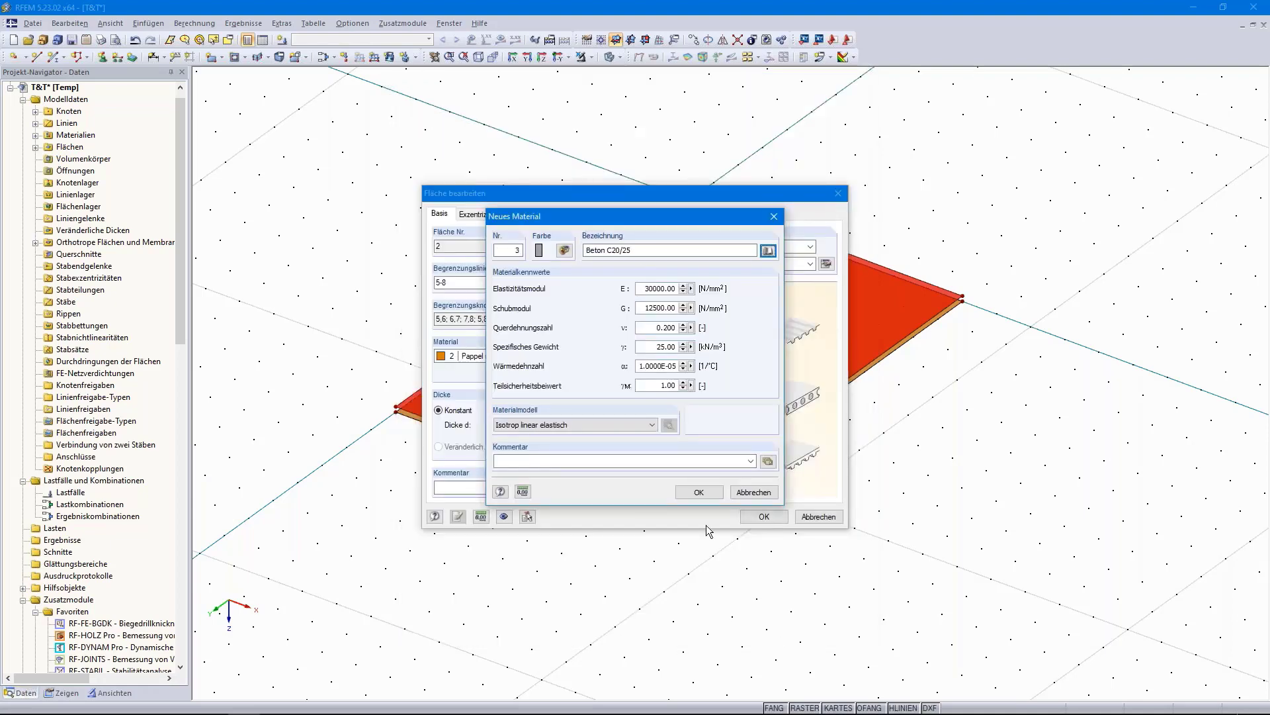
click(702, 492)
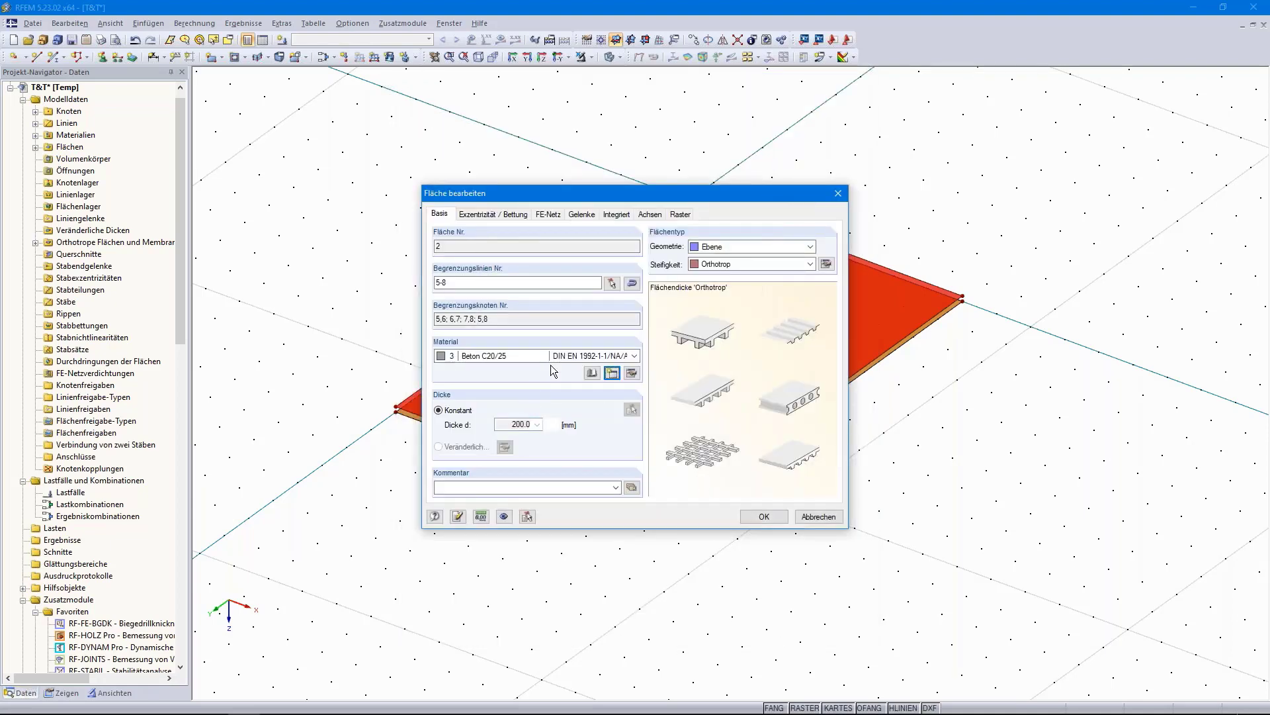
- Set the concrete surface's stiffness type to Standard and its constant thickness to 100 mm
click(751, 264)
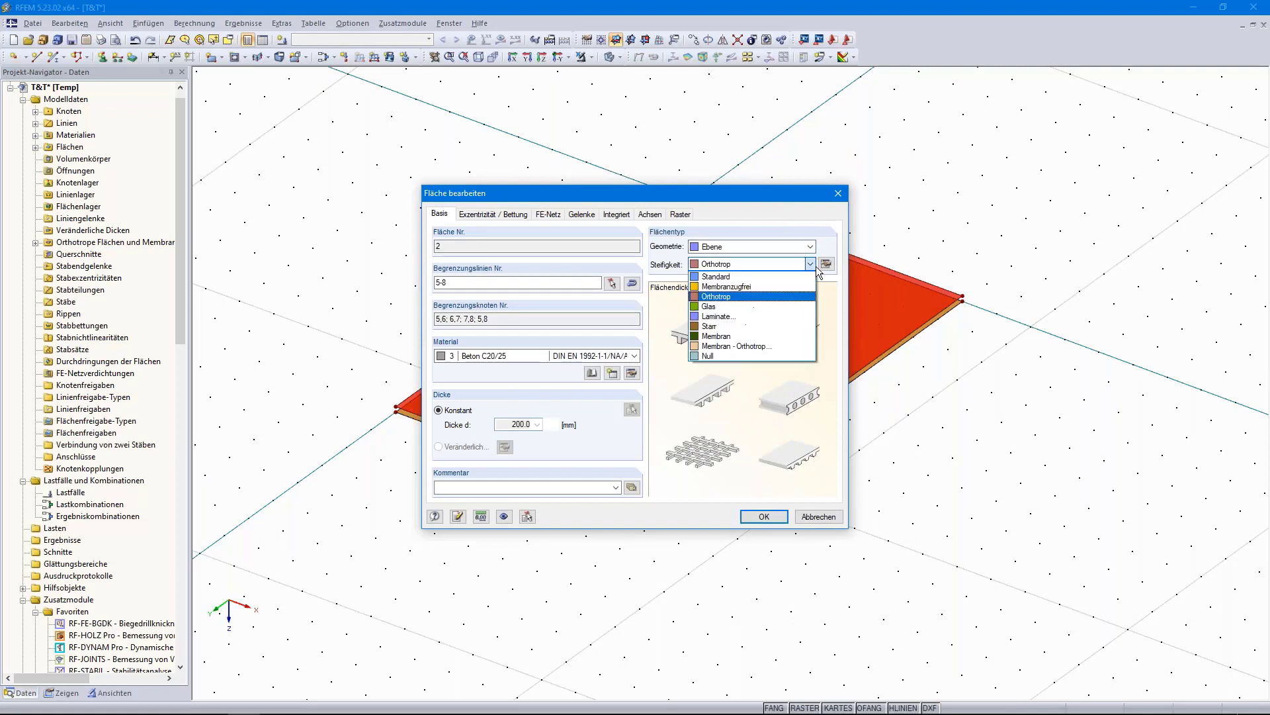
click(752, 278)
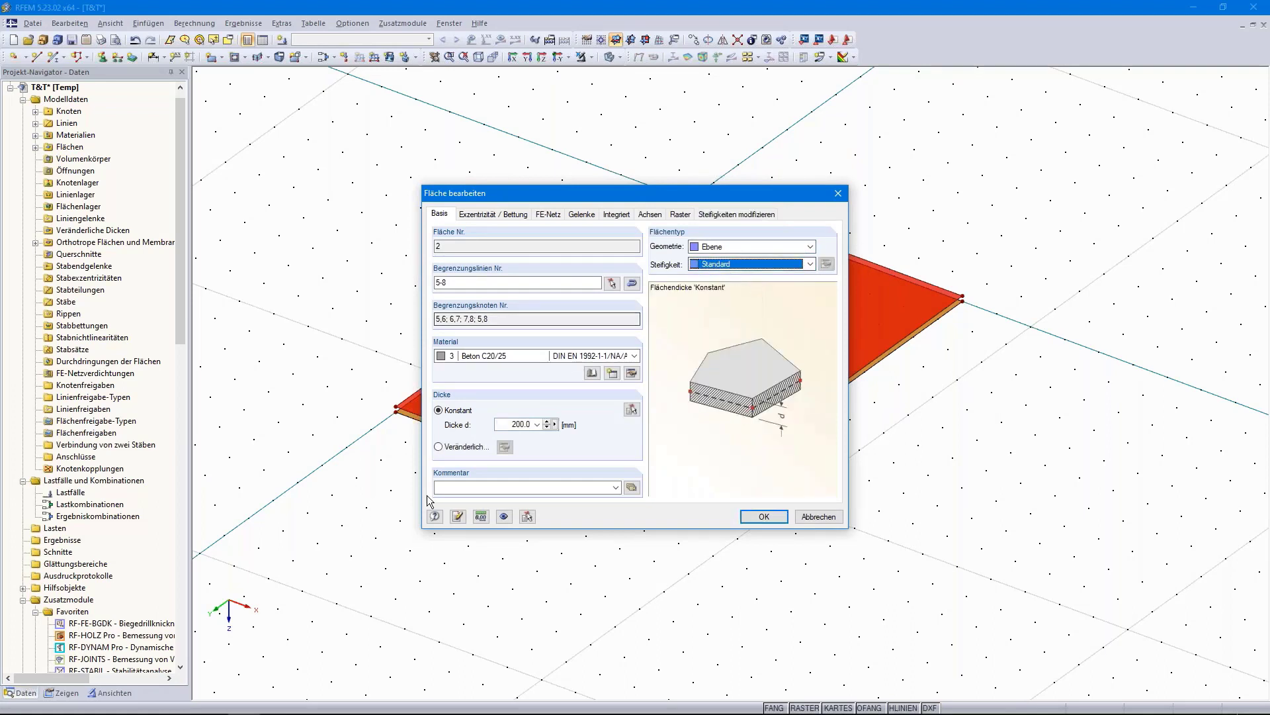
double_click(504, 427)
text(100)
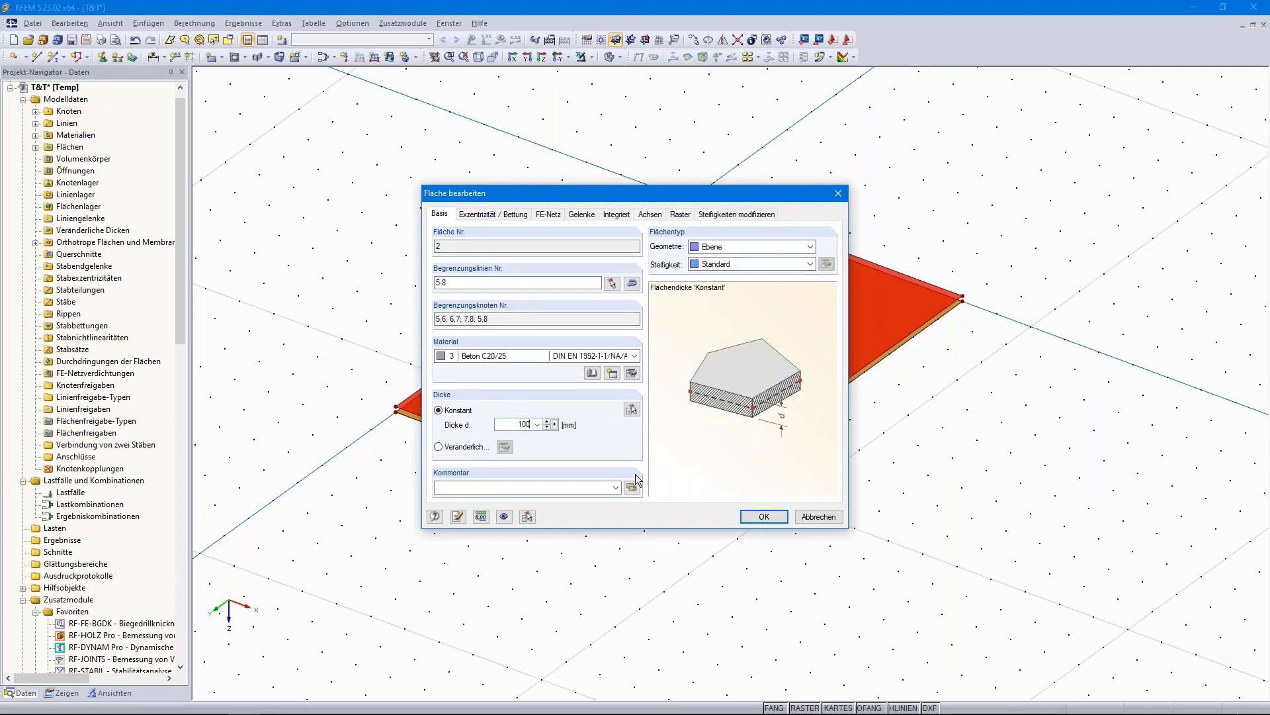
click(761, 517)
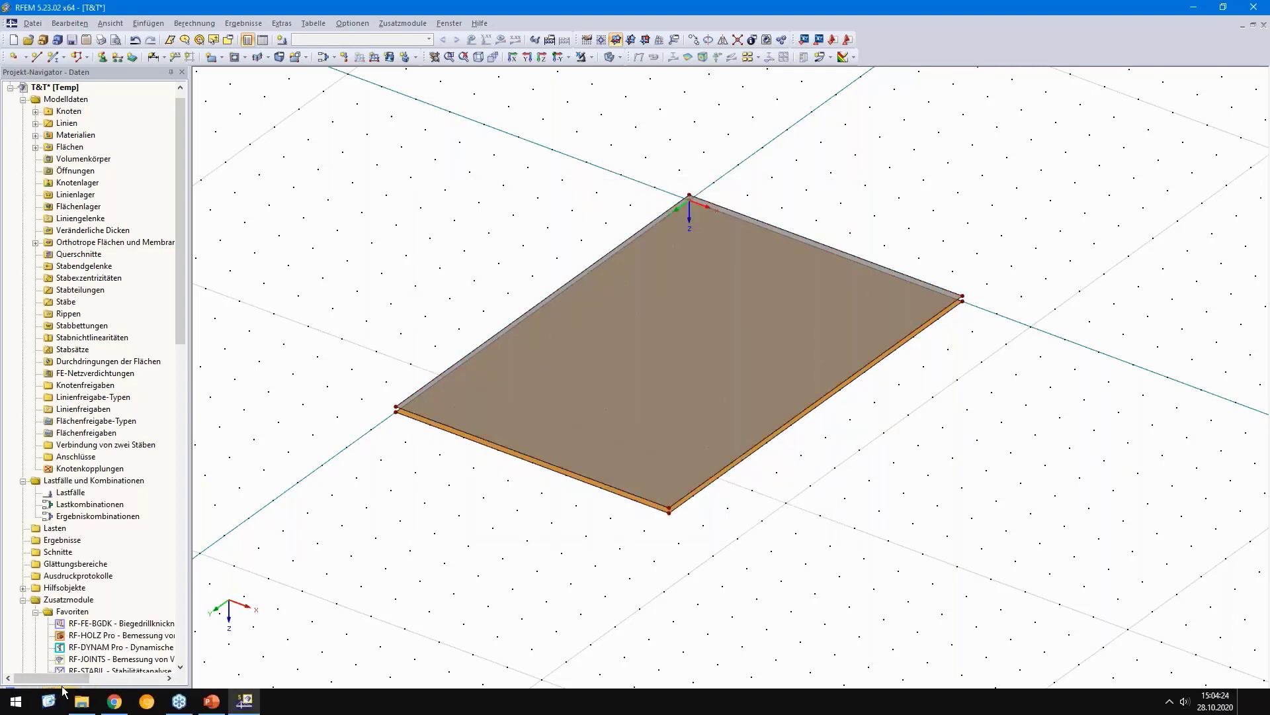
- Render the surfaces filled including their thickness and examine how the concrete and timber layers meet at the slab edge
click(63, 690)
scroll(75, 649, down, 20)
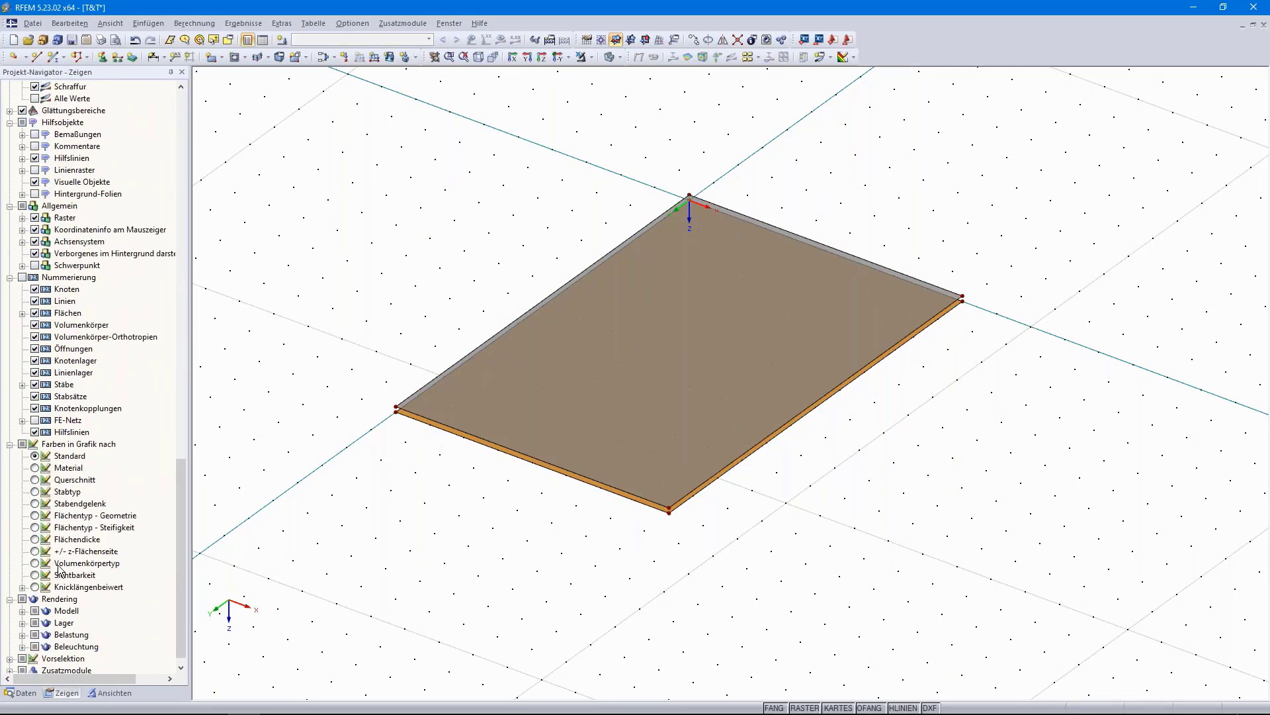
click(22, 599)
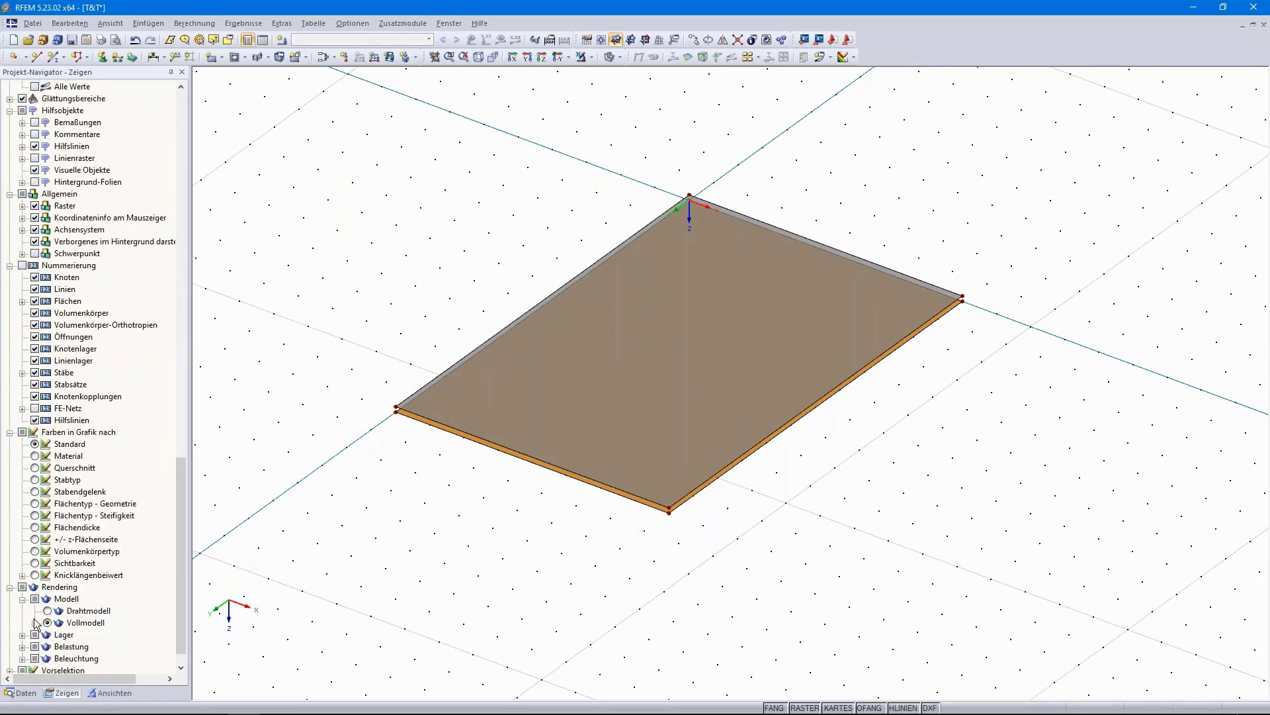
click(34, 623)
click(47, 646)
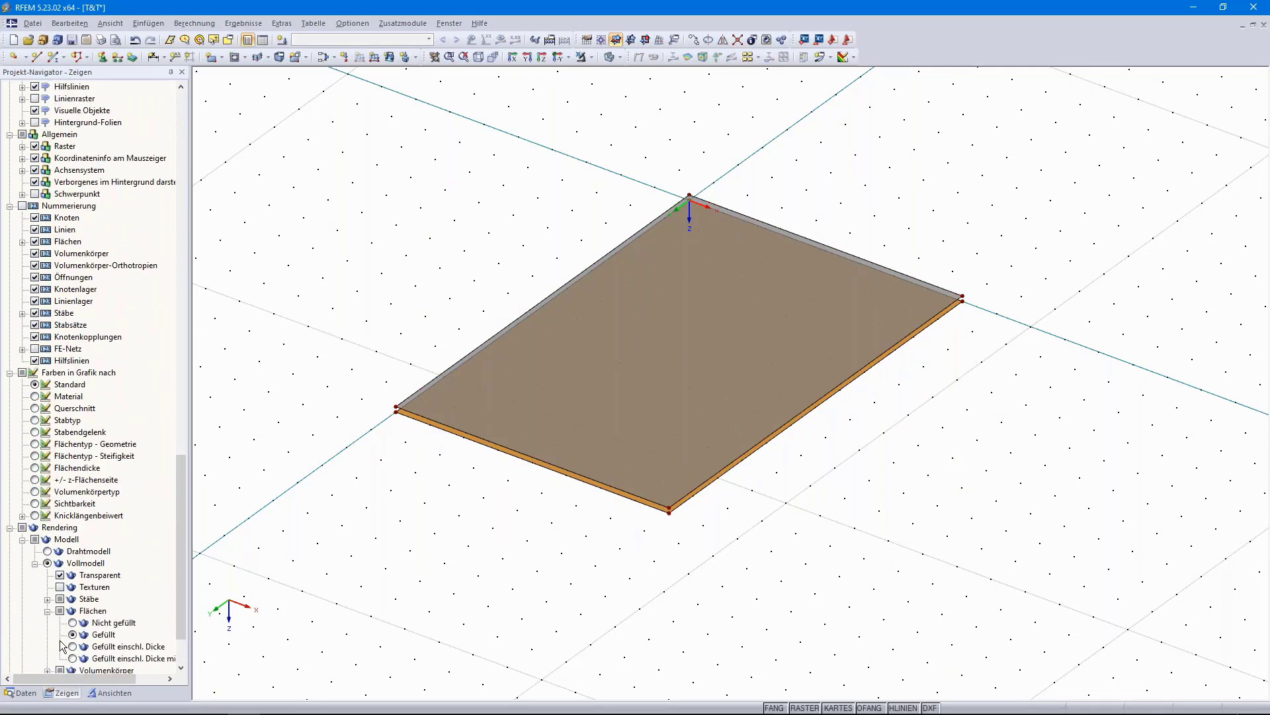
click(73, 622)
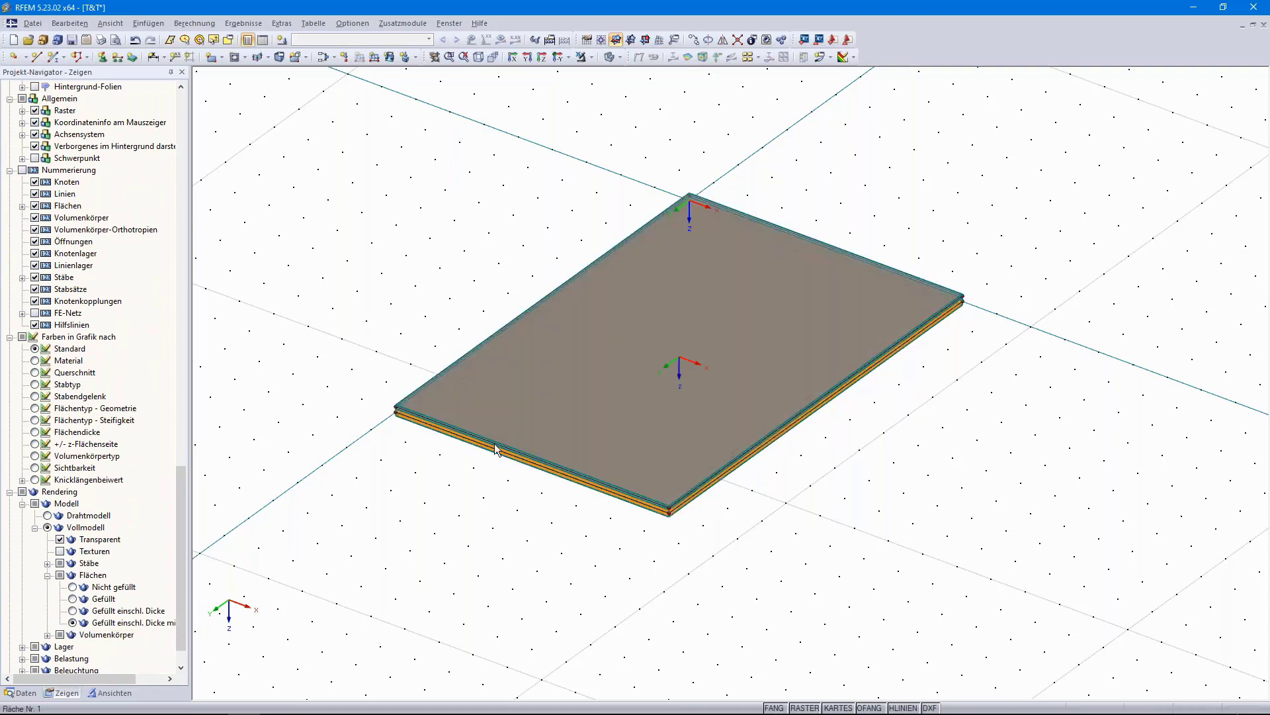
scroll(496, 448, up, 3)
ctrl+middle_drag(604, 533, 485, 371)
scroll(702, 199, up, 4)
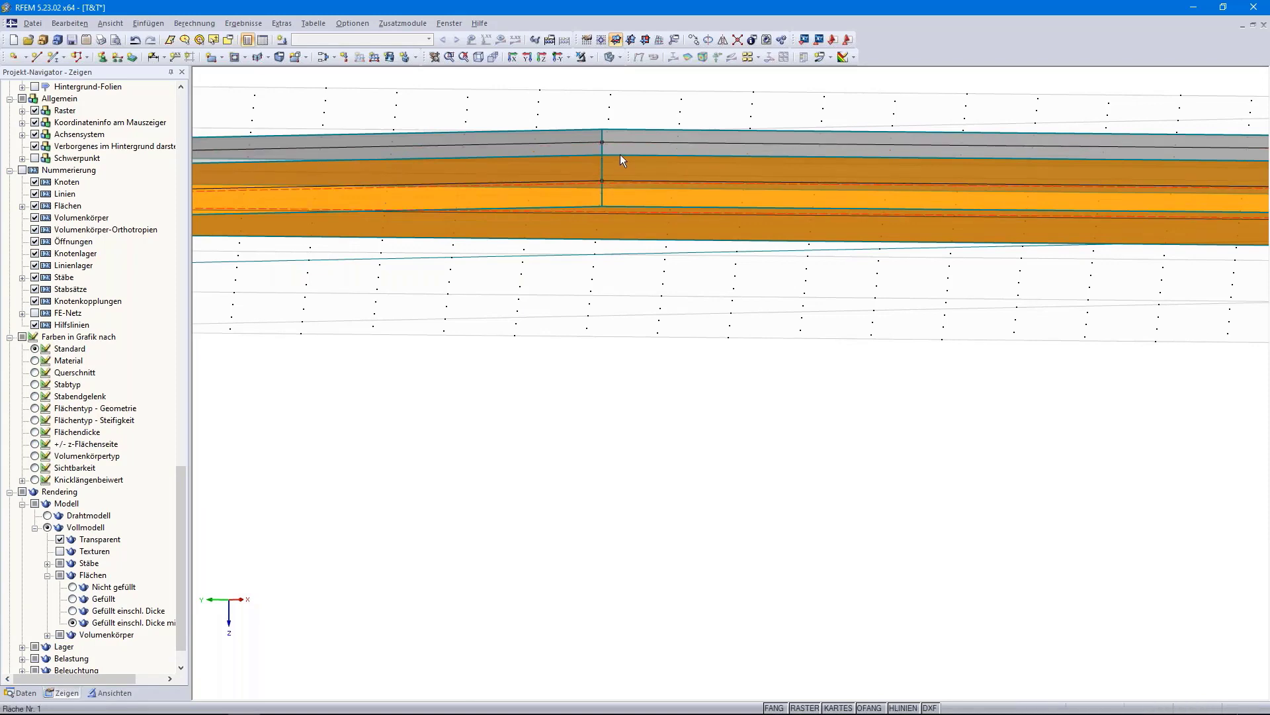
ctrl+middle_drag(618, 220, 264, 550)
scroll(580, 219, down, 6)
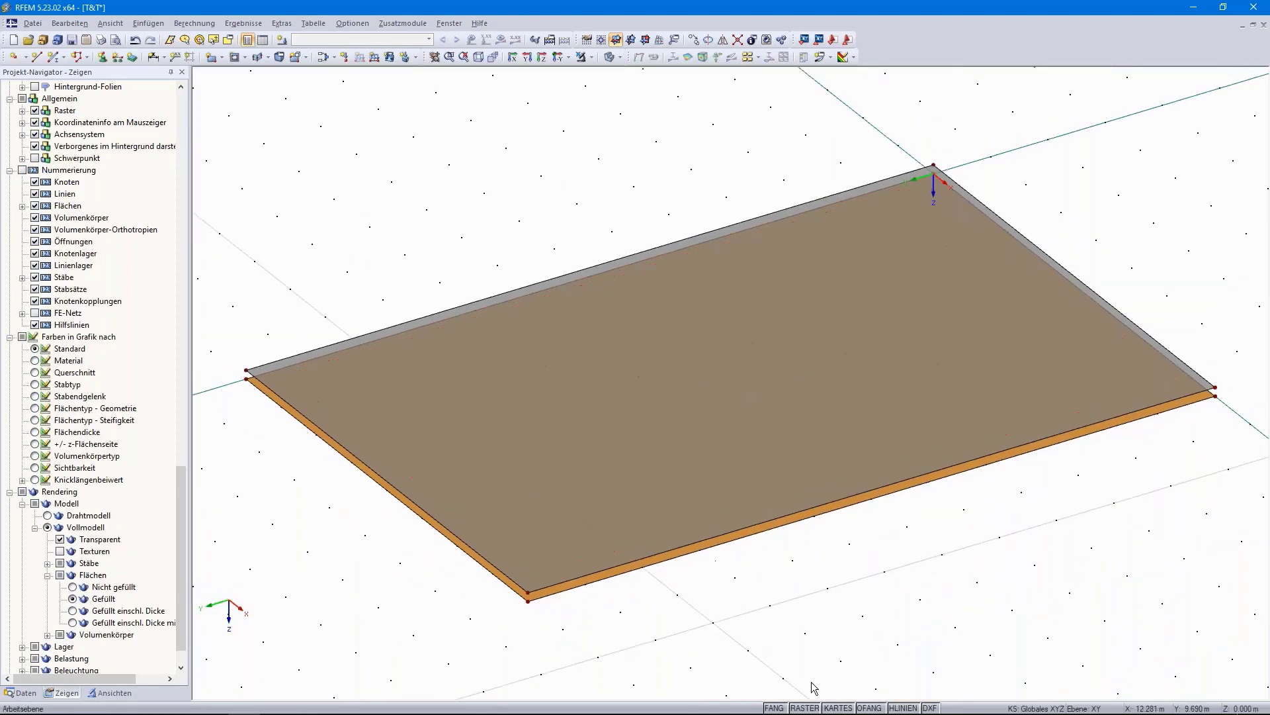
- Hide the work plane's grid points
click(809, 705)
middle_drag(801, 589, 962, 459)
scroll(827, 511, down, 2)
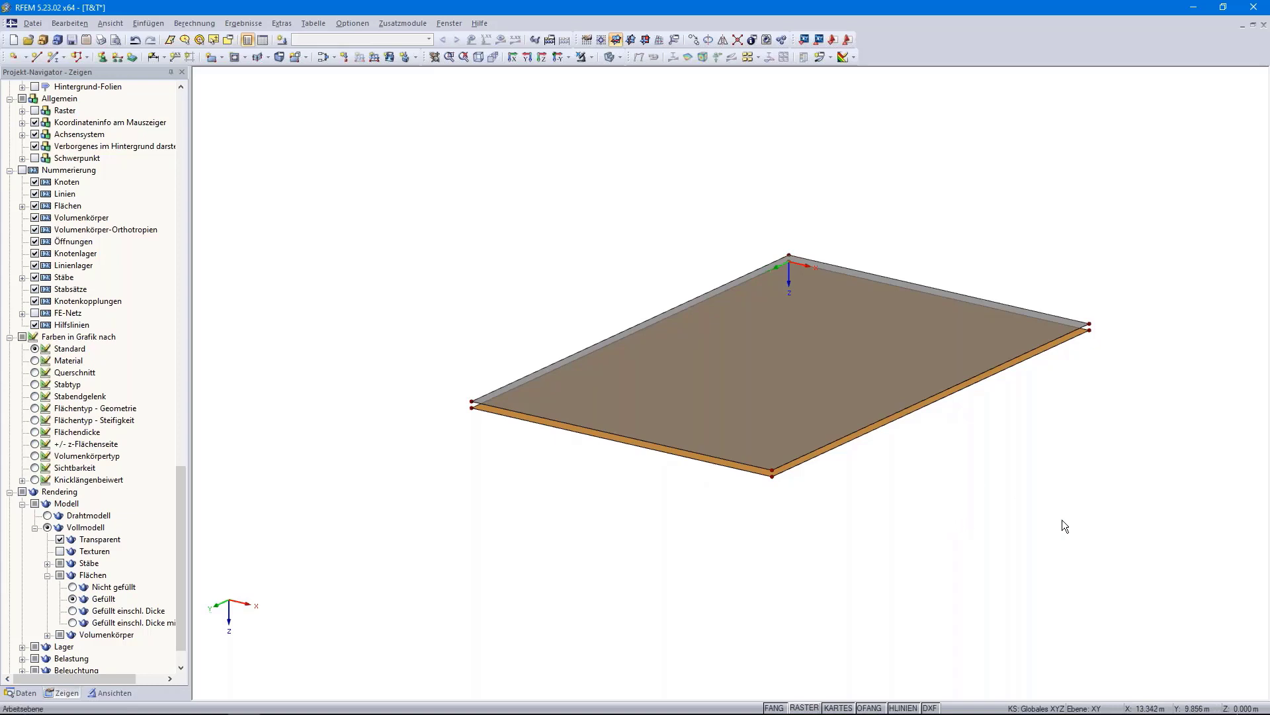
- Generate a contact solid (Volumenkörper mit Kontakt) between the timber and concrete surfaces
drag(912, 425, 850, 363)
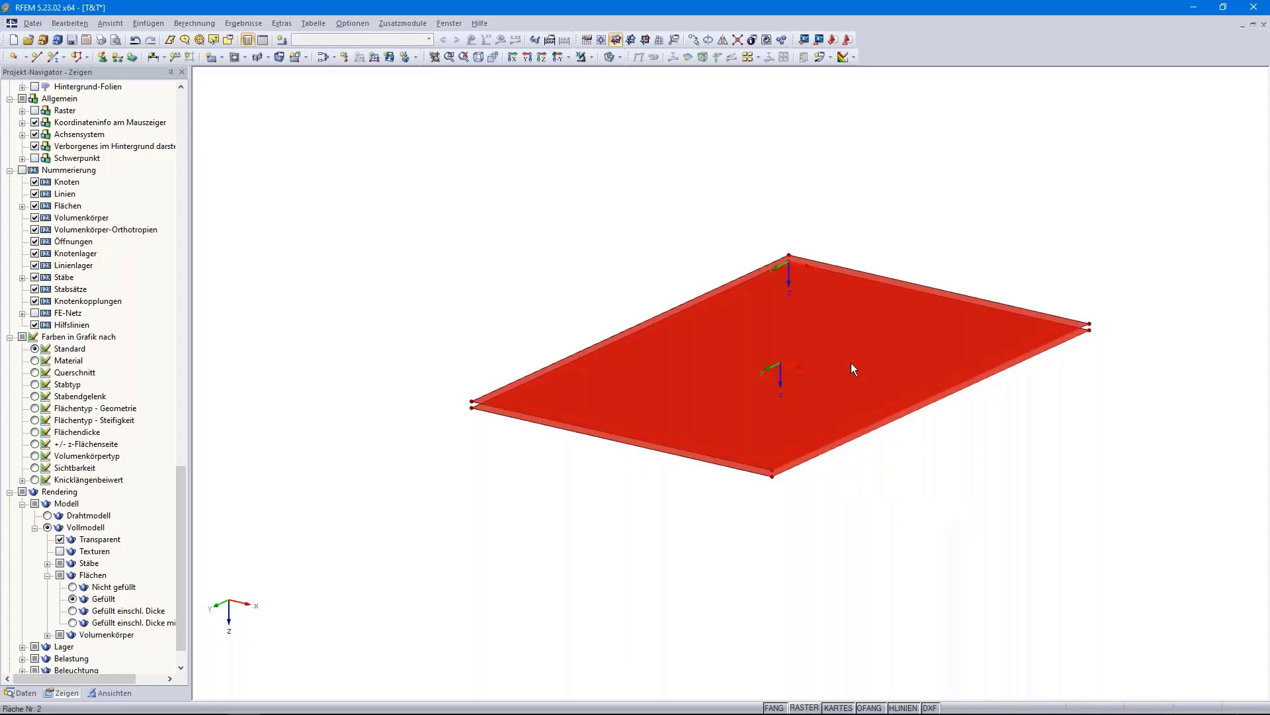
right_click(851, 363)
mouse_move(868, 374)
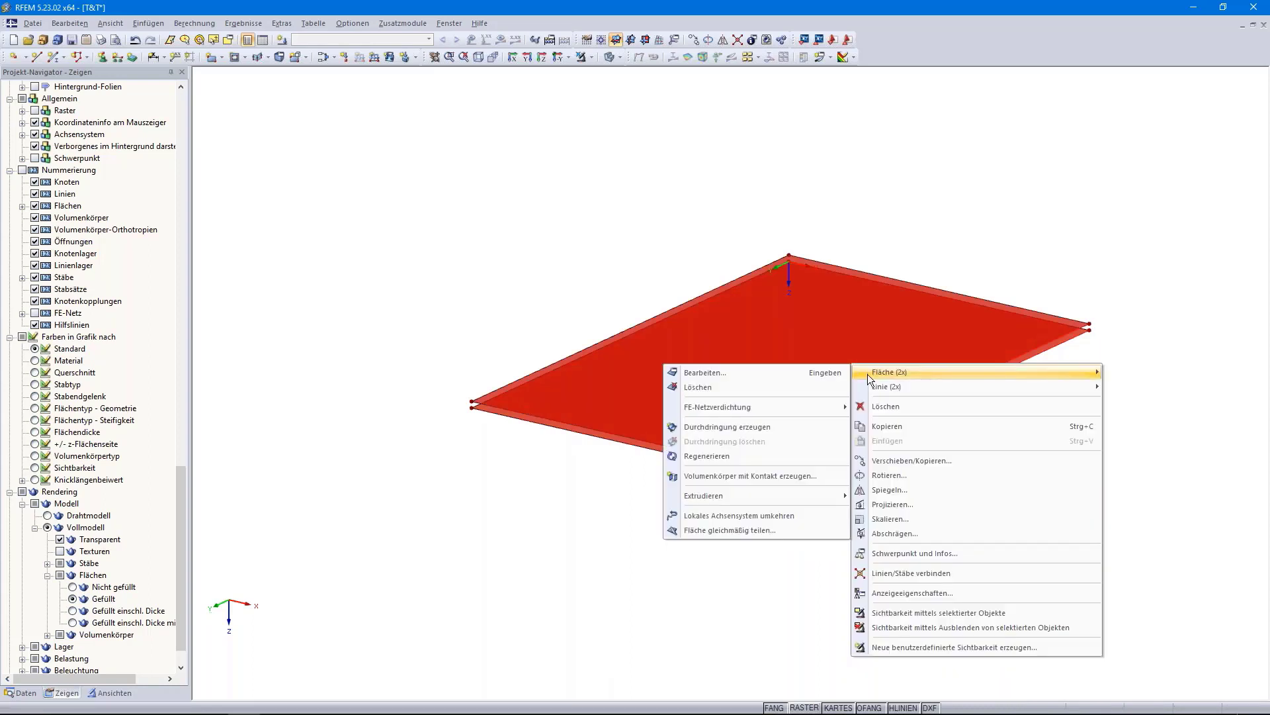
click(708, 477)
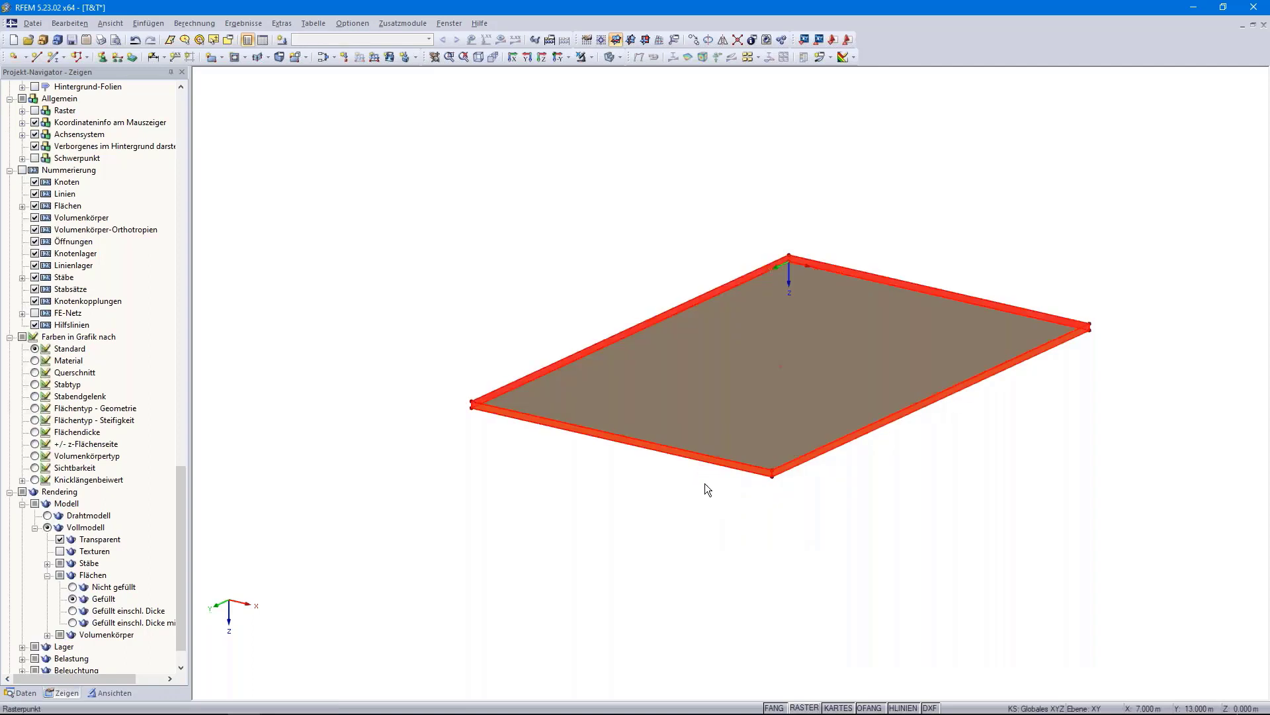
click(884, 484)
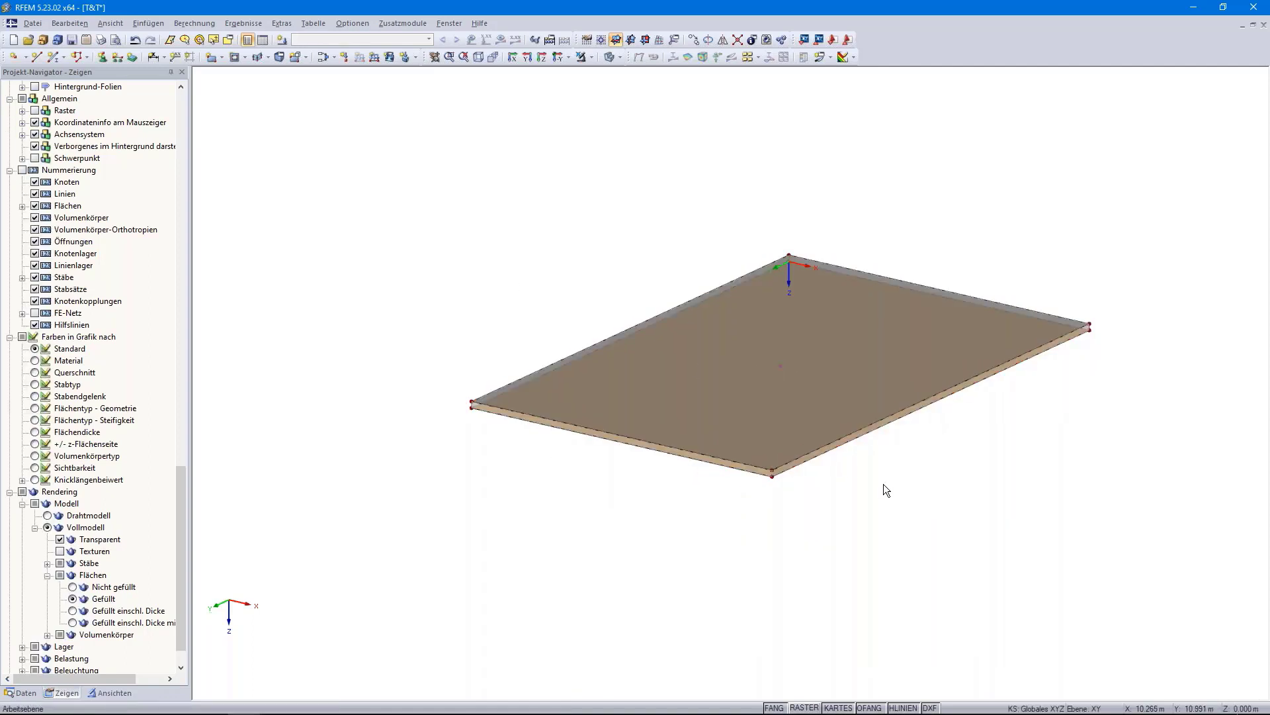
- Edit the contact solid and set its contact parallel to the surfaces to Verhalten des elastischen Volumenkörpers
click(20, 693)
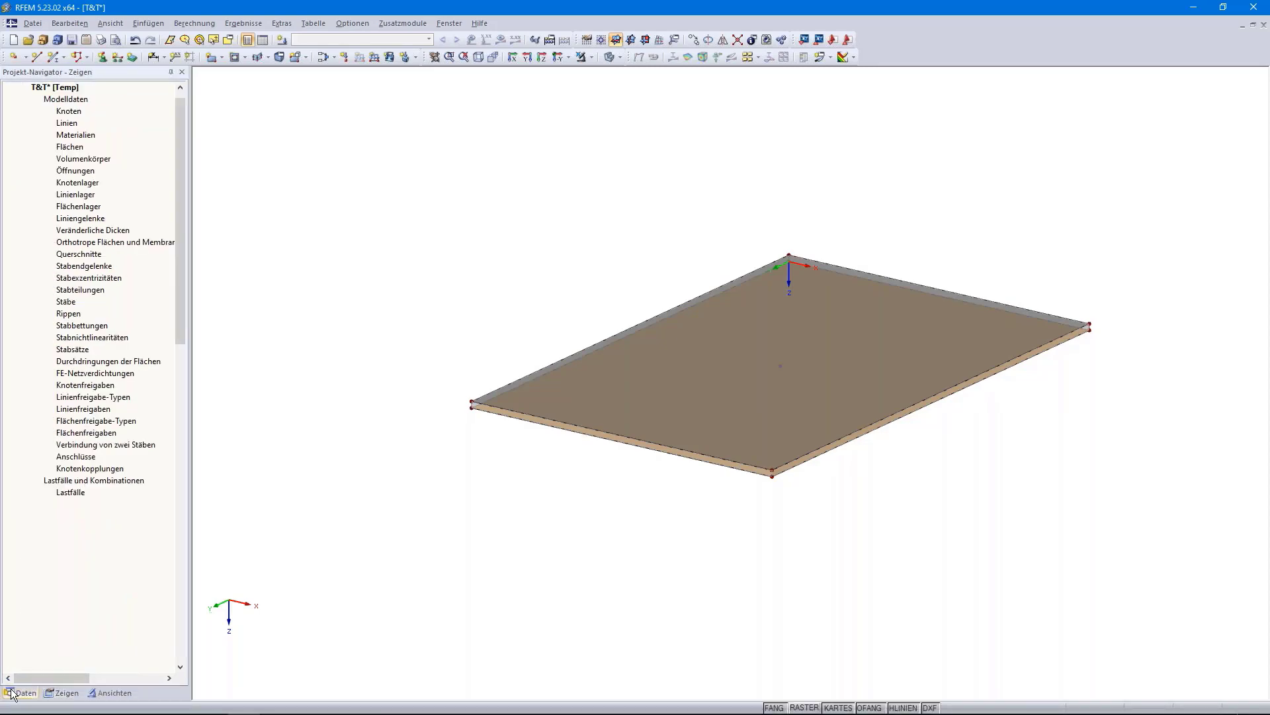
click(35, 171)
double_click(99, 182)
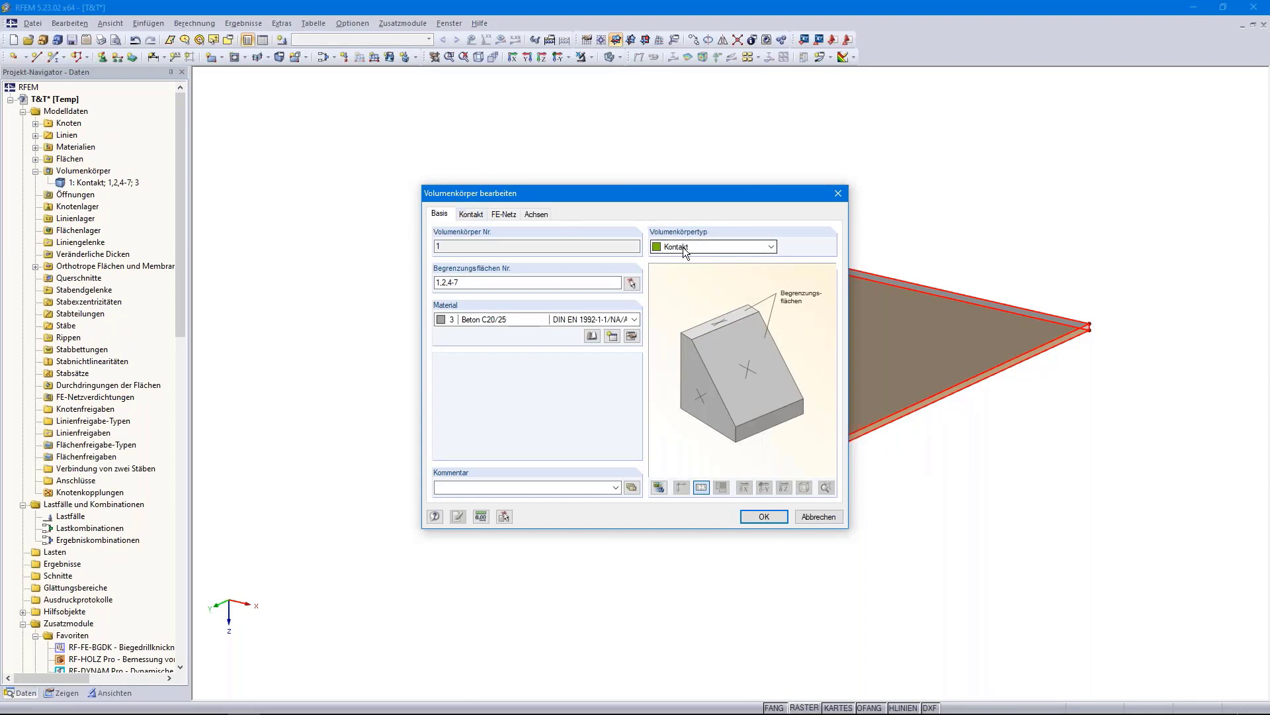
click(471, 213)
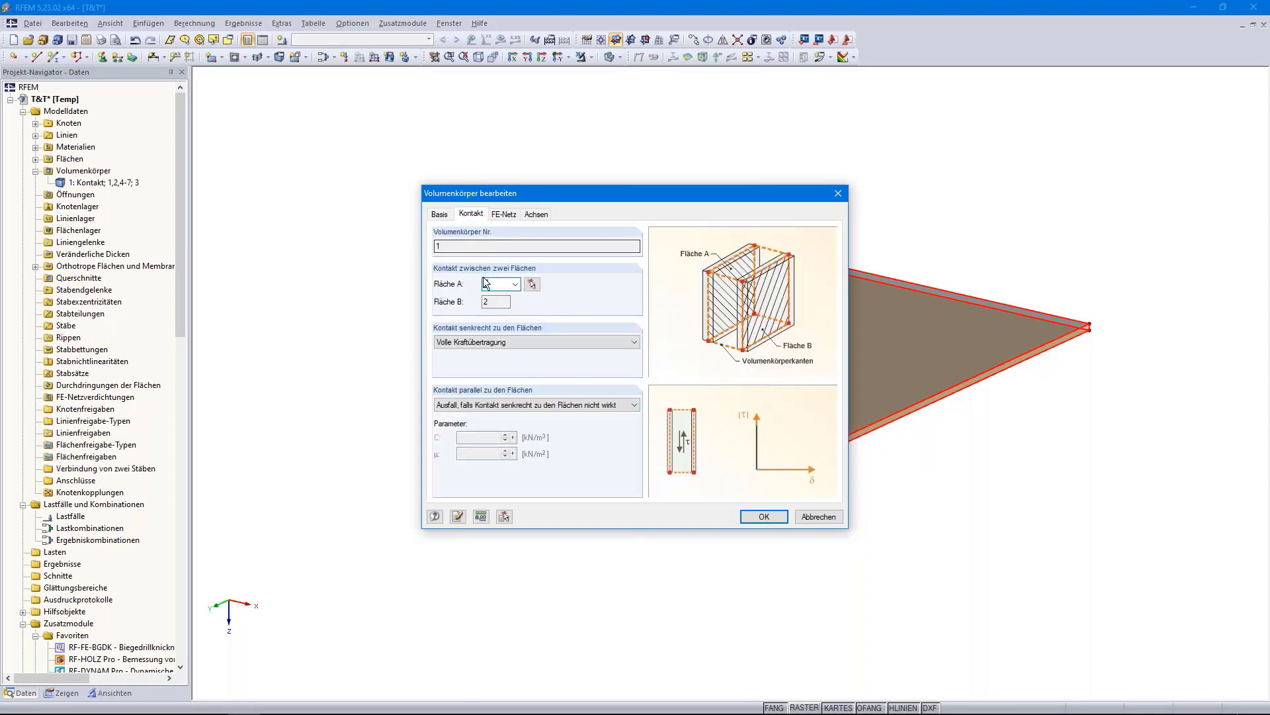
click(494, 305)
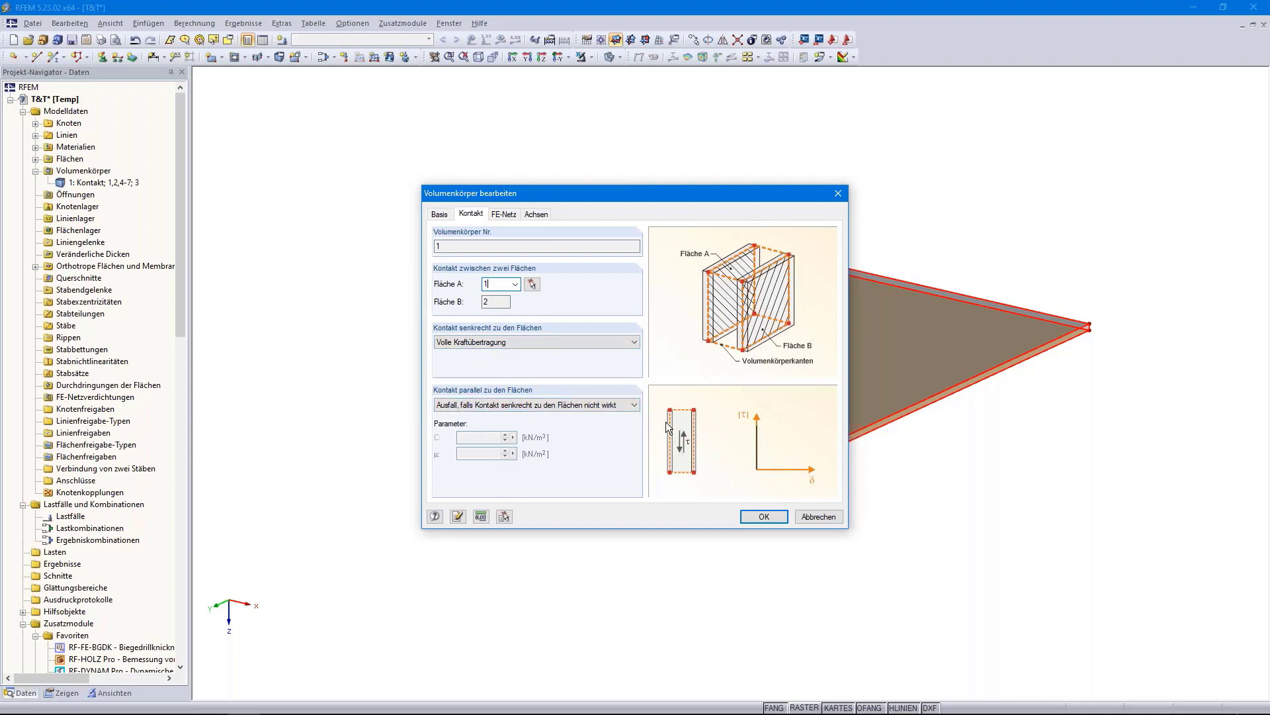
click(488, 400)
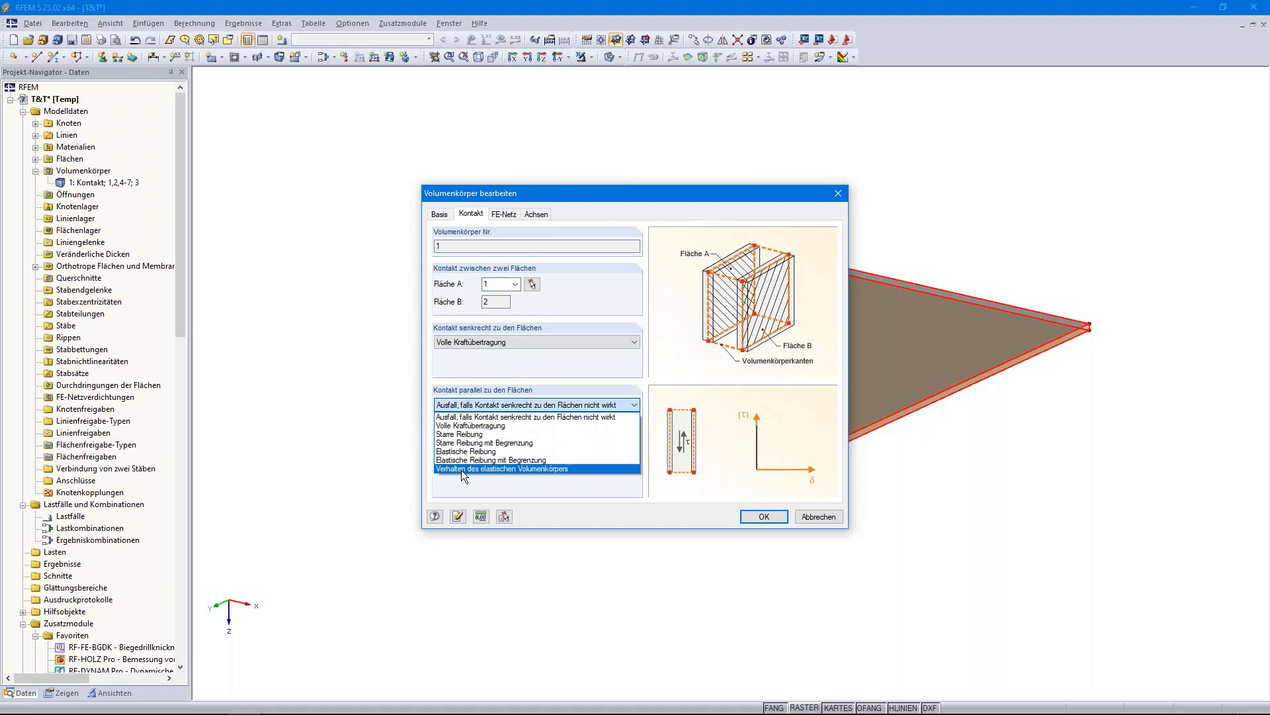
click(462, 471)
- Look up Kser on the PowerPoint slide, return to RFEM and set the contact solid's parameter C to 1720000 kN/m³
drag(474, 437, 575, 427)
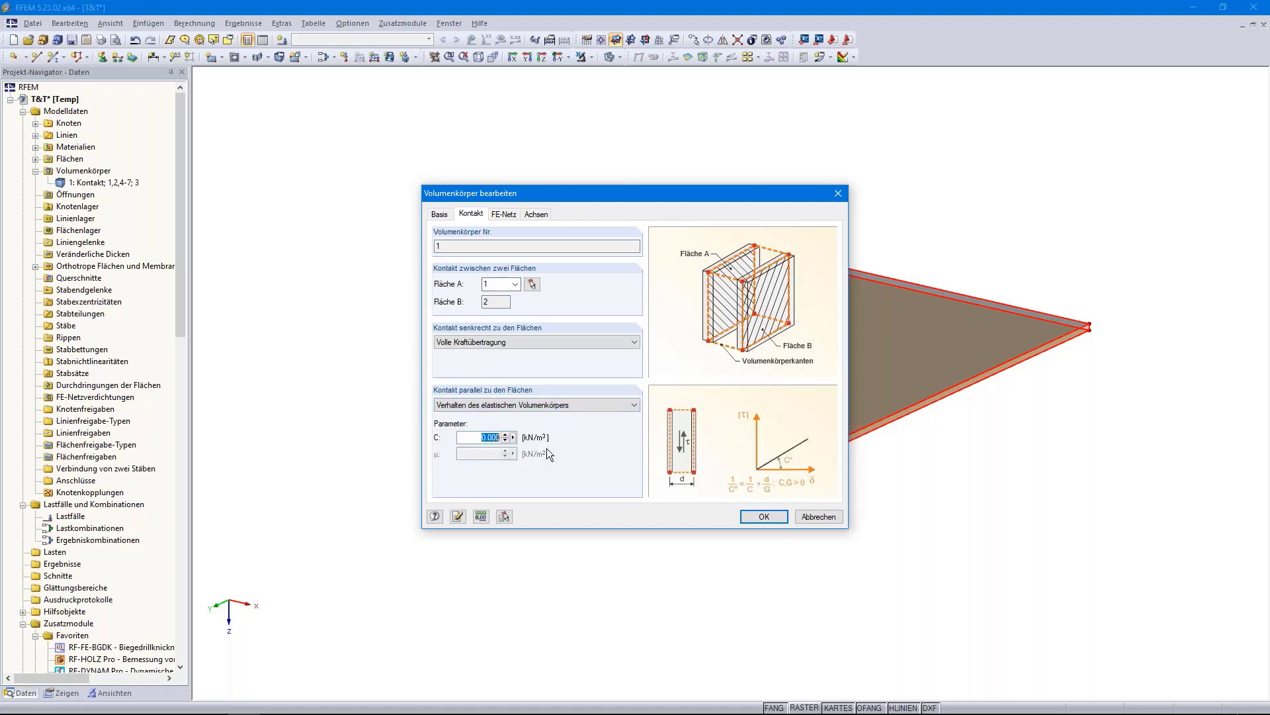
click(212, 703)
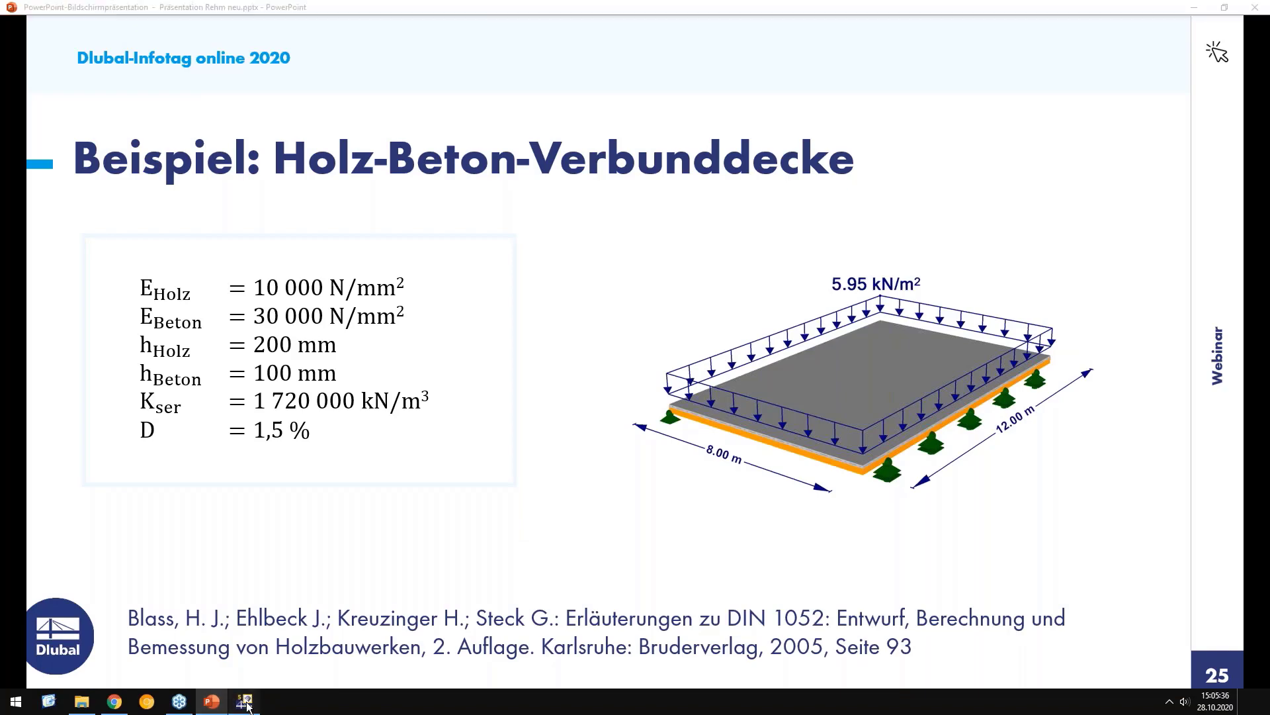
click(244, 701)
text(1720000)
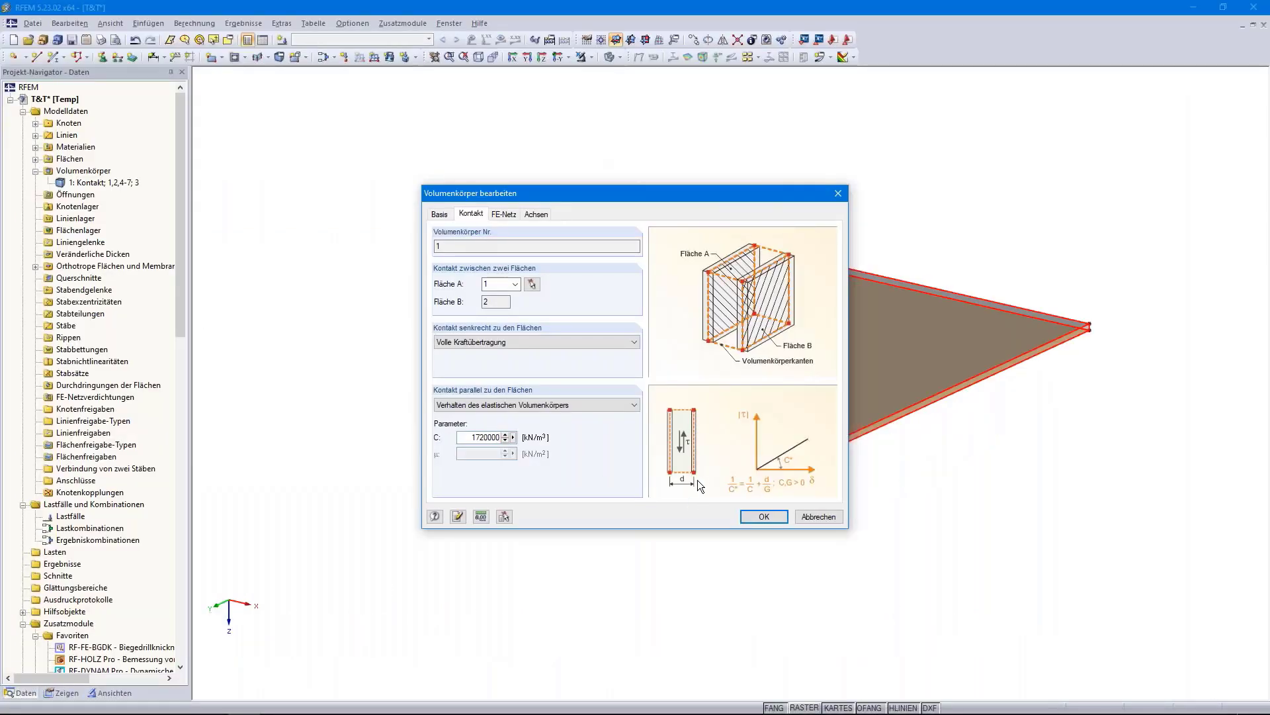
click(764, 517)
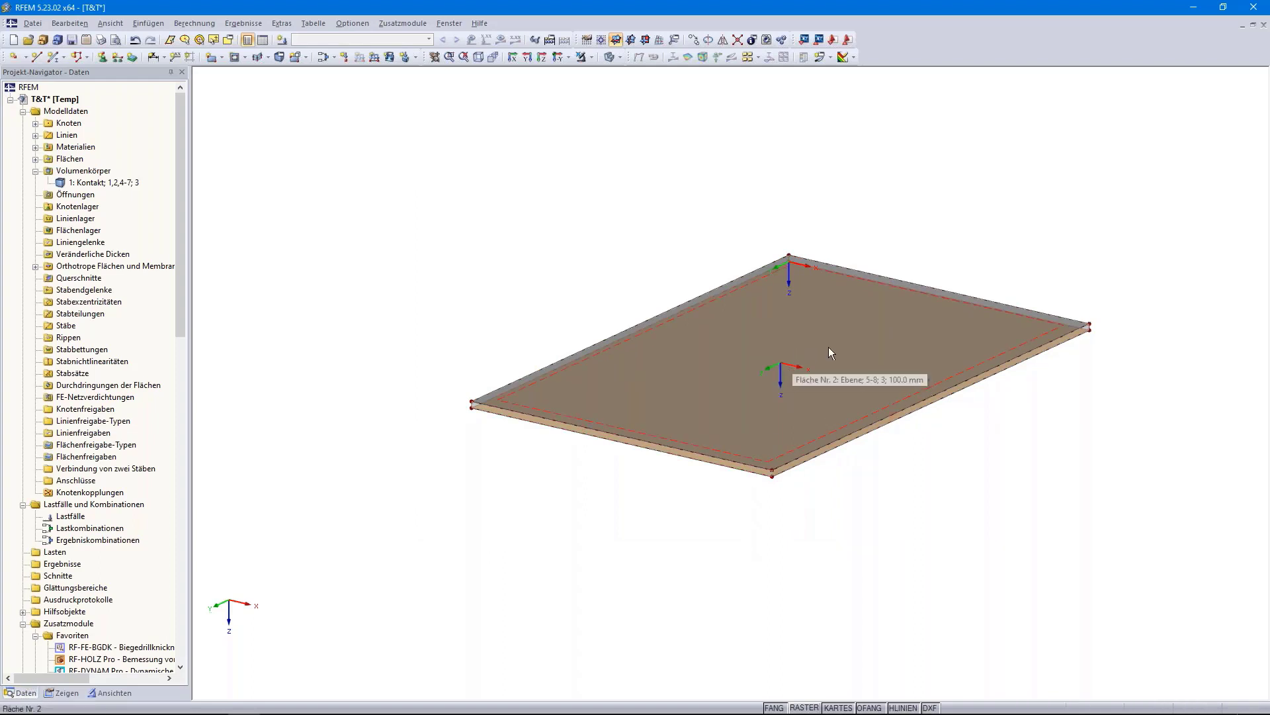
- Create a new global line support type with uZ fixed and small spring constants instead of rigid restraint in uX and uY
click(118, 57)
click(637, 261)
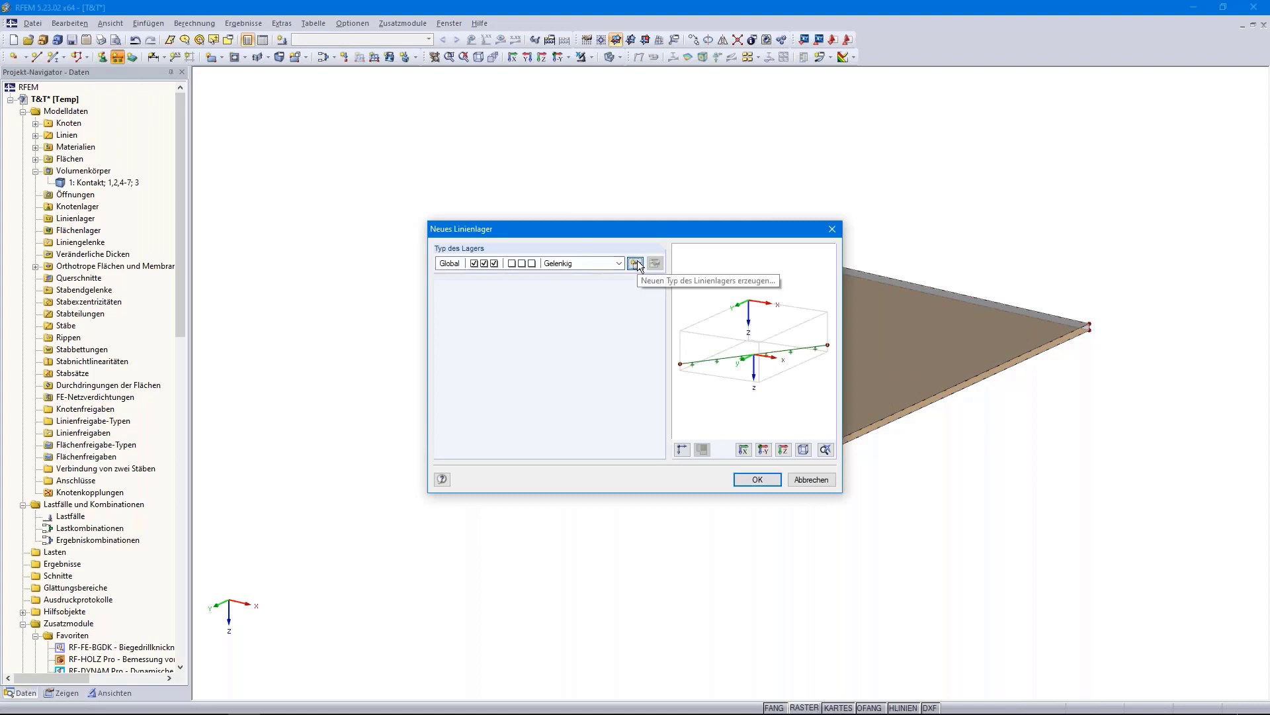
click(450, 370)
click(450, 384)
drag(565, 370, 575, 366)
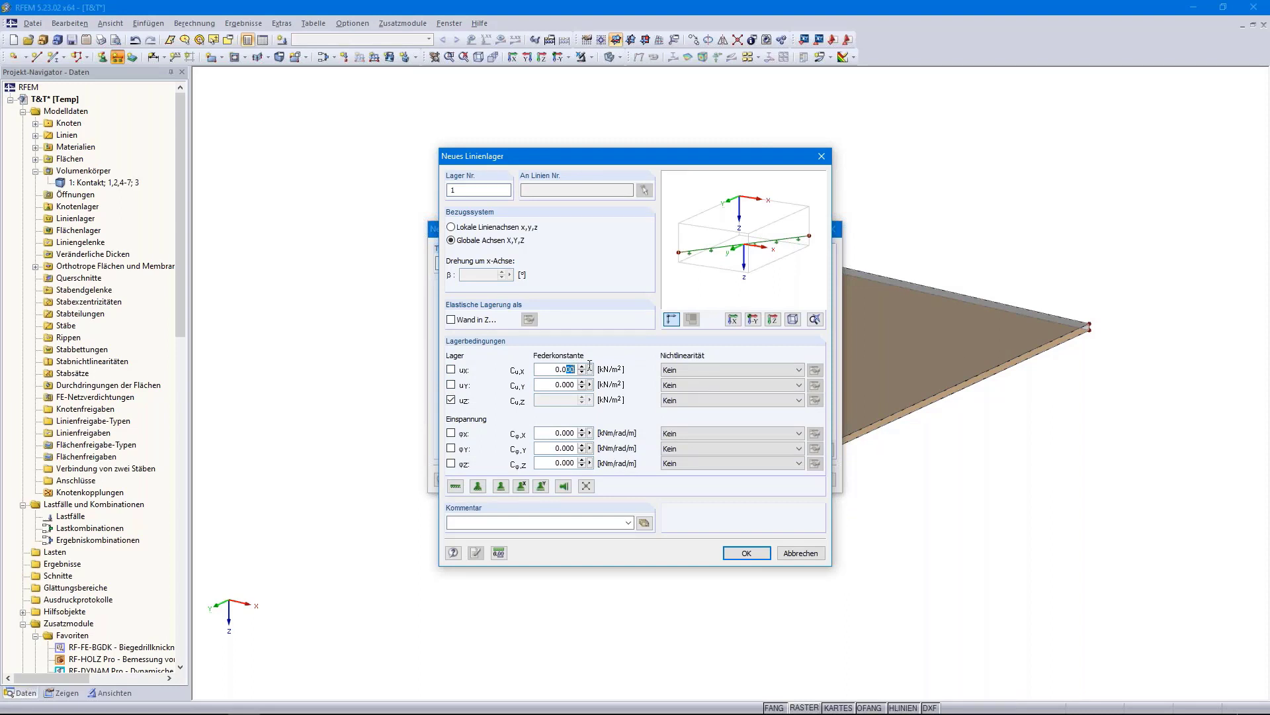
text(1)
drag(563, 384, 575, 384)
text(1)
click(746, 551)
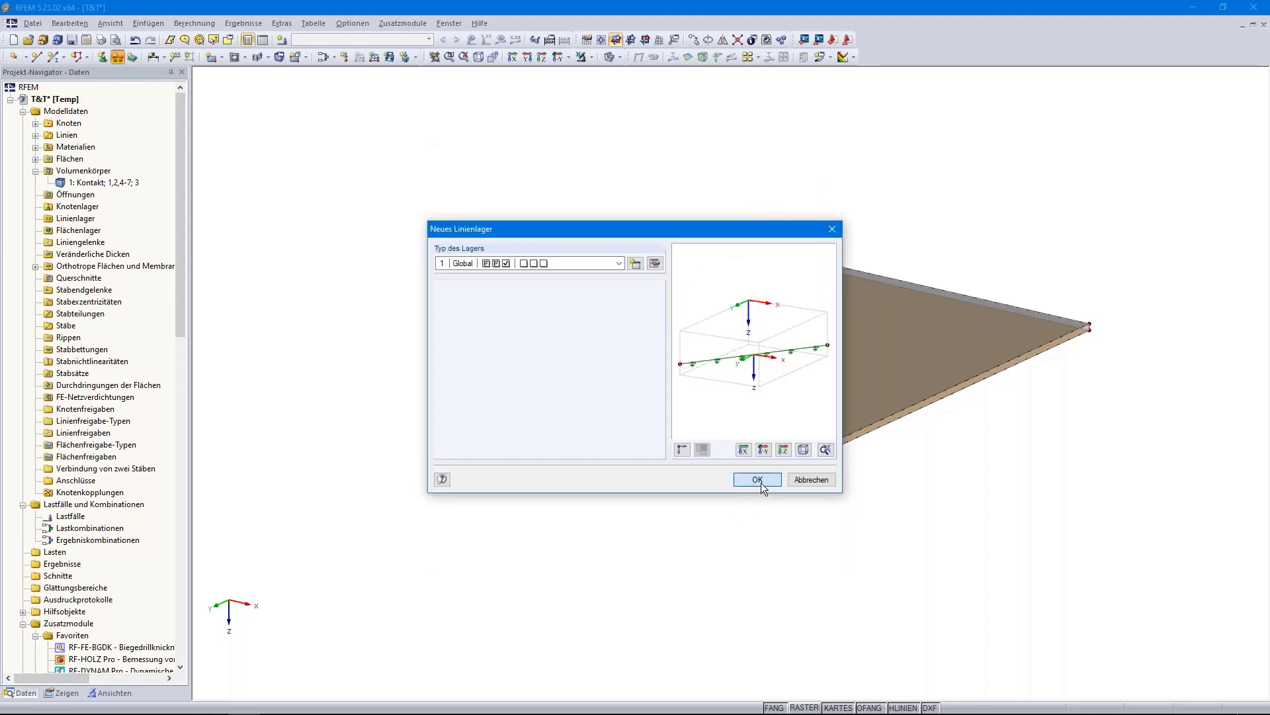
- Assign the new line support to the two opposite long edges of the lower timber surface
click(758, 480)
click(816, 455)
ctrl+middle_drag(472, 502, 873, 532)
scroll(717, 471, up, 4)
click(717, 467)
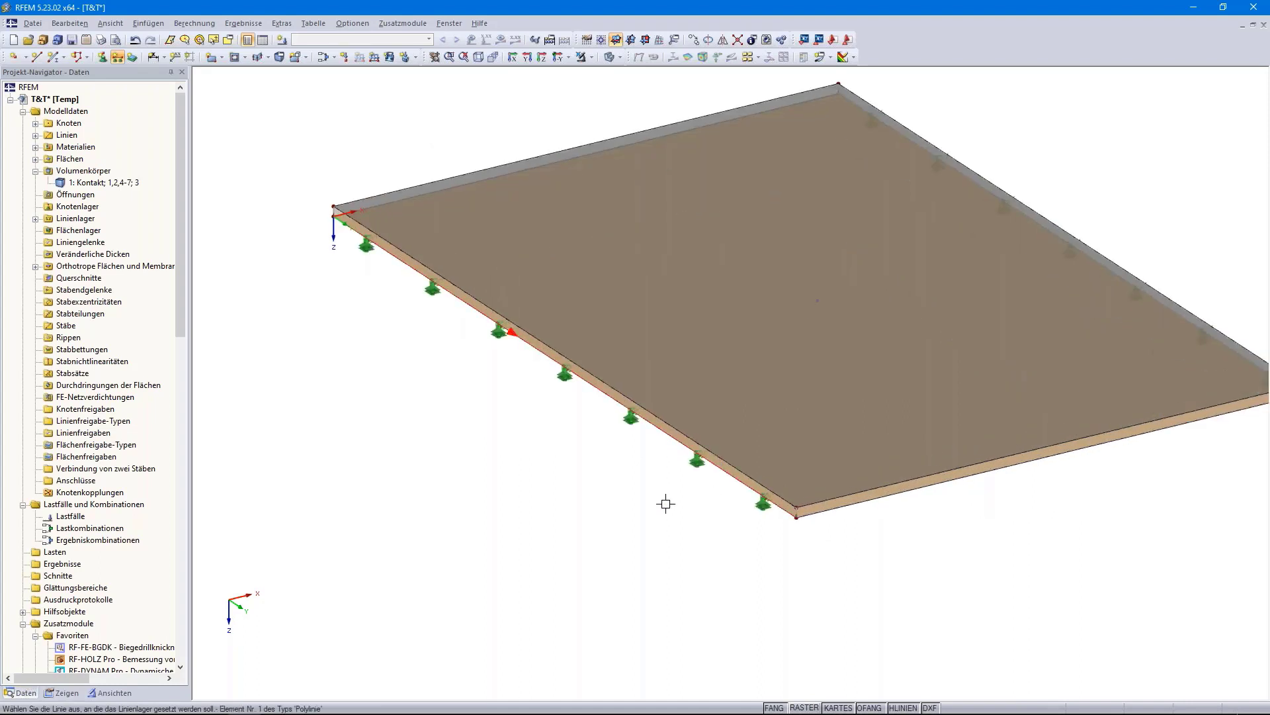
scroll(609, 497, down, 5)
ctrl+middle_drag(645, 499, 587, 560)
key(Escape)
scroll(543, 554, up, 2)
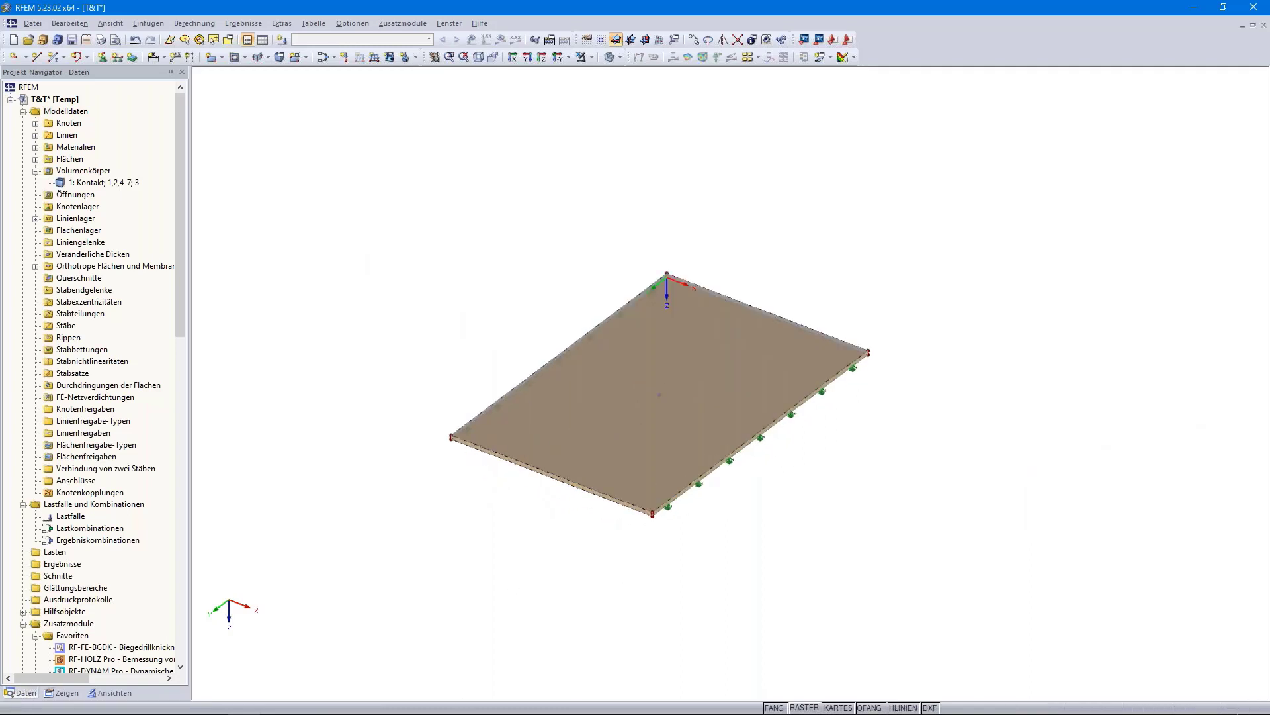
- Check the example slide in PowerPoint, return to RFEM and create the permanent load case Masse with self-weight deactivated
click(212, 706)
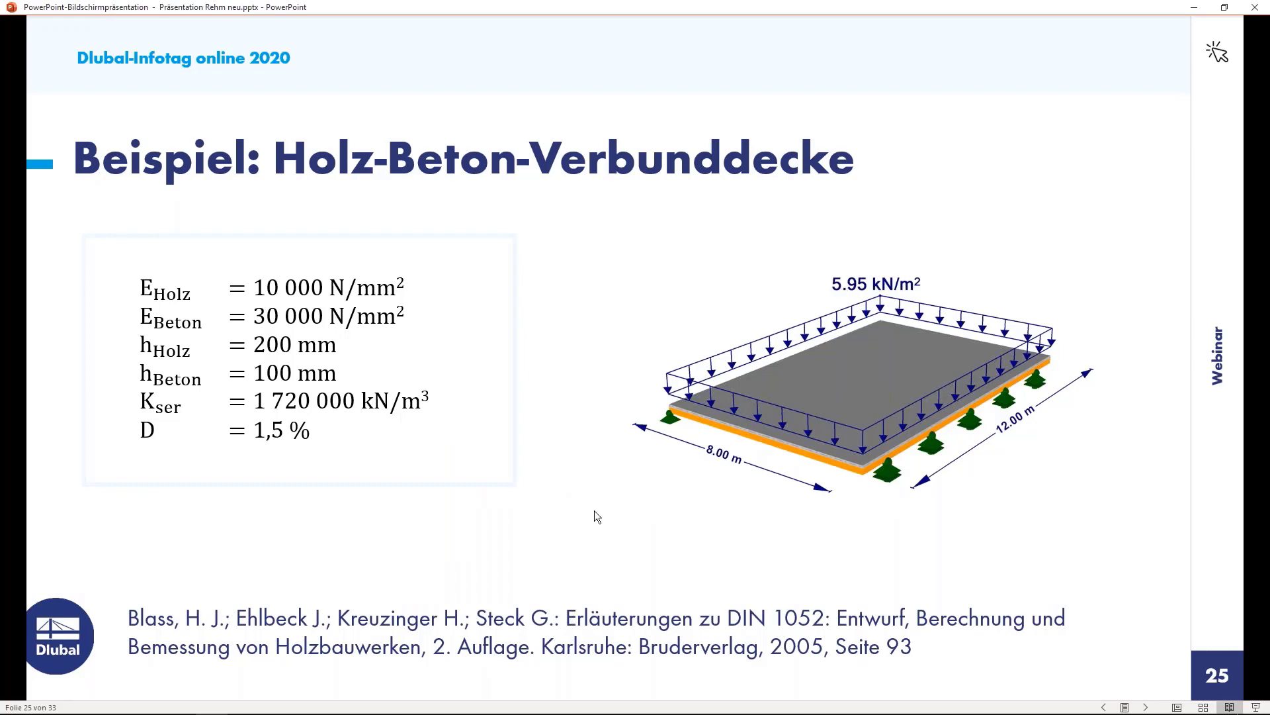
click(244, 707)
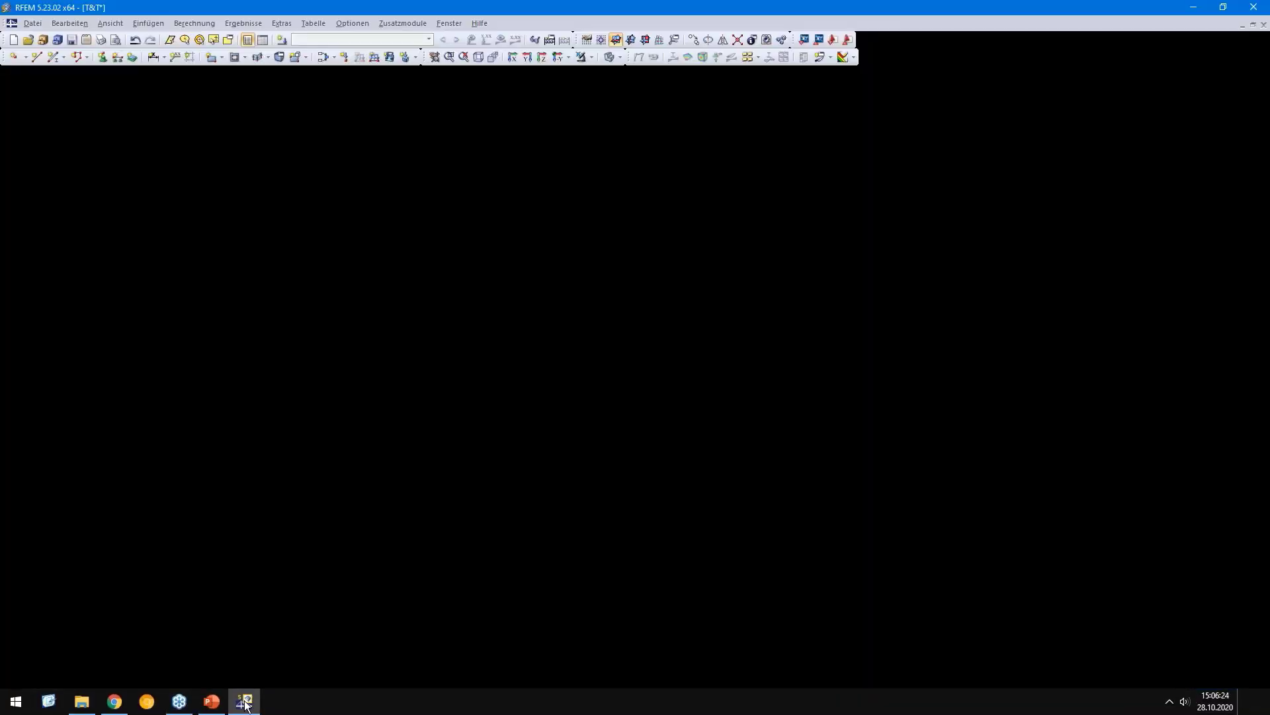
click(283, 41)
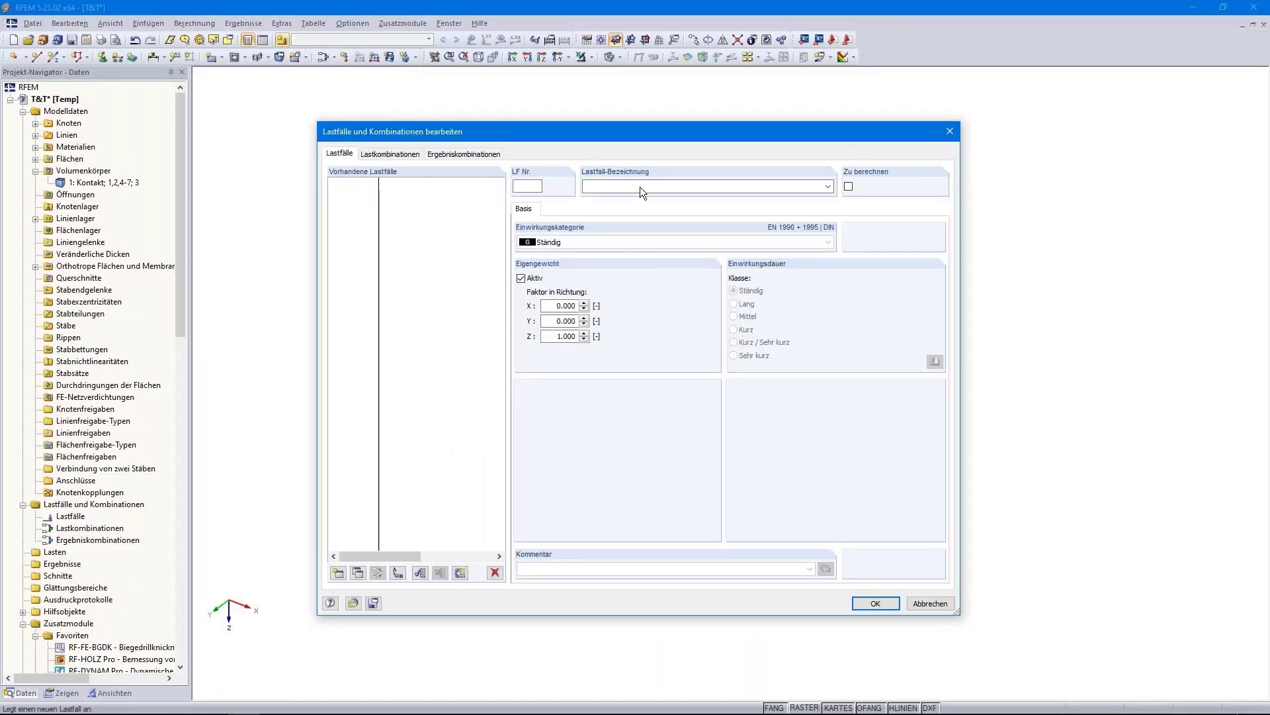
text(Masse)
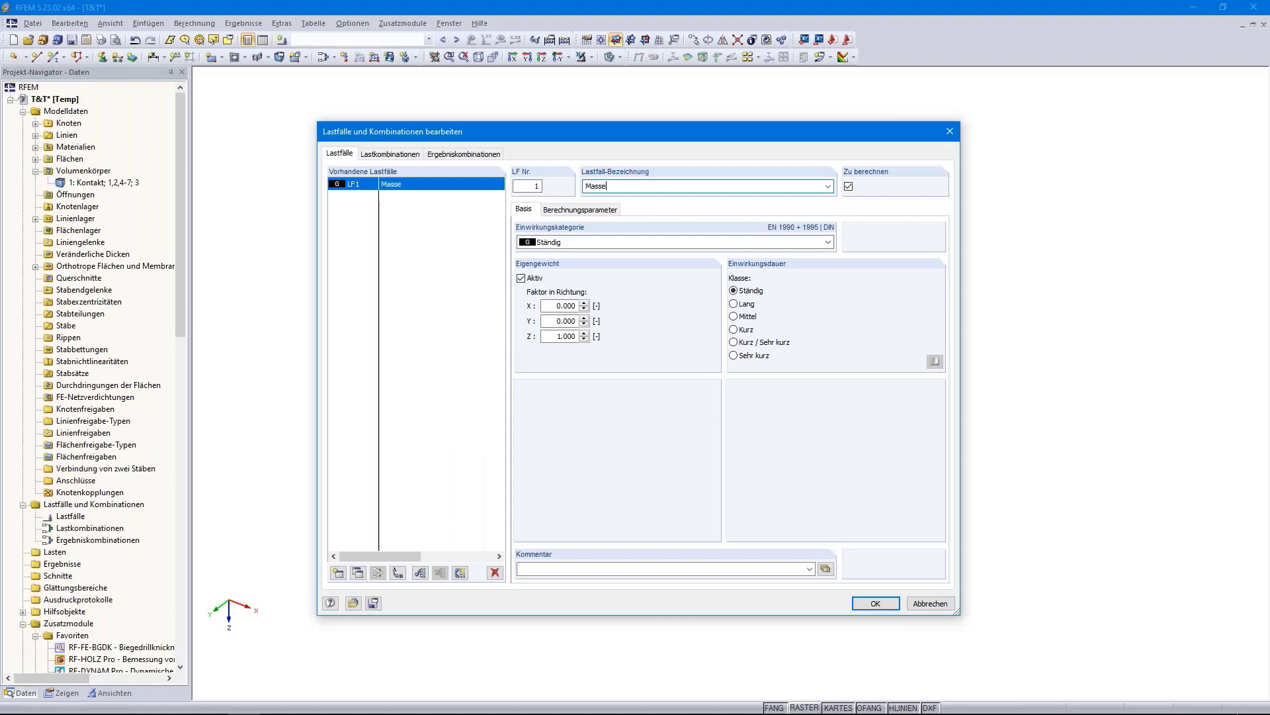
click(529, 279)
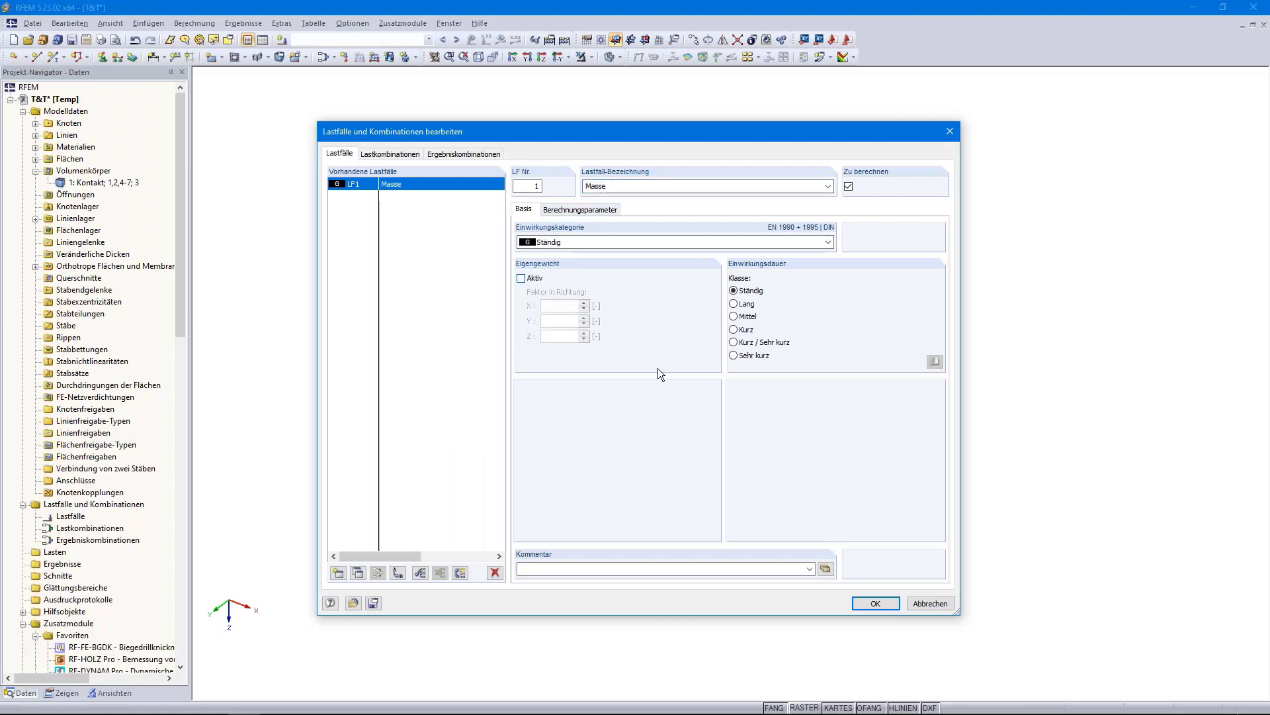
click(876, 602)
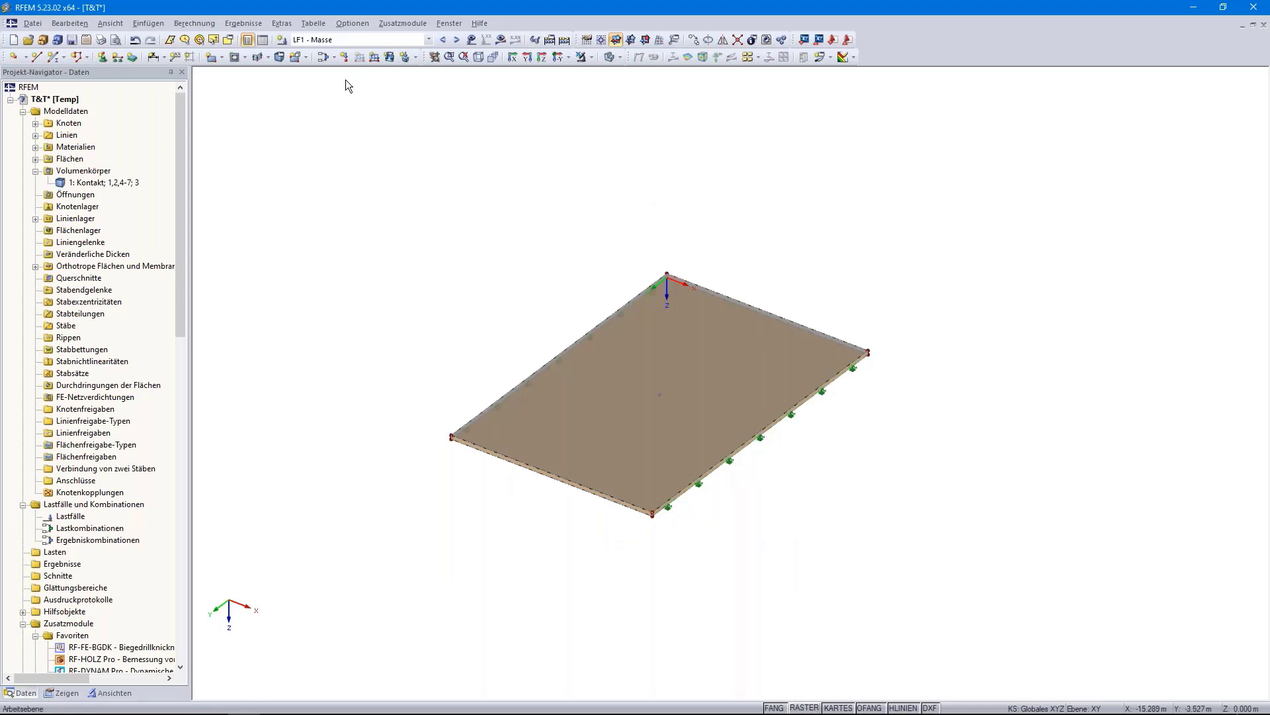
- Start a new surface load in load case Masse
click(391, 58)
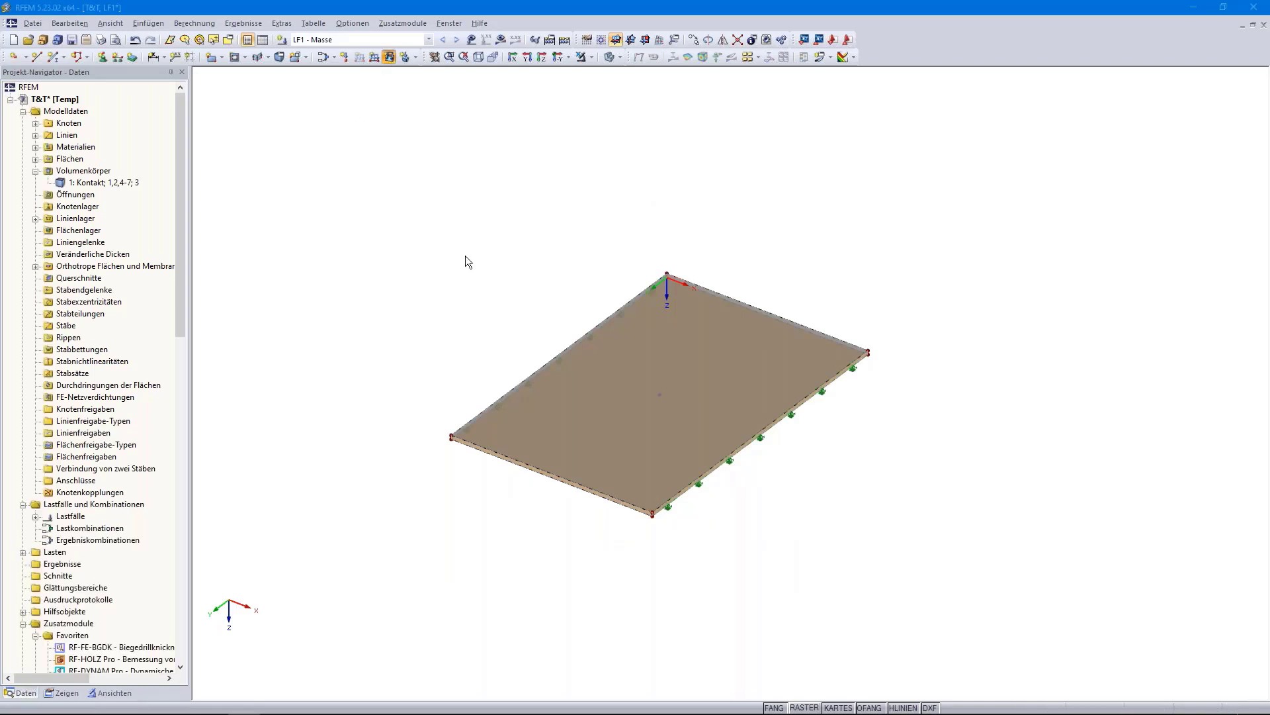